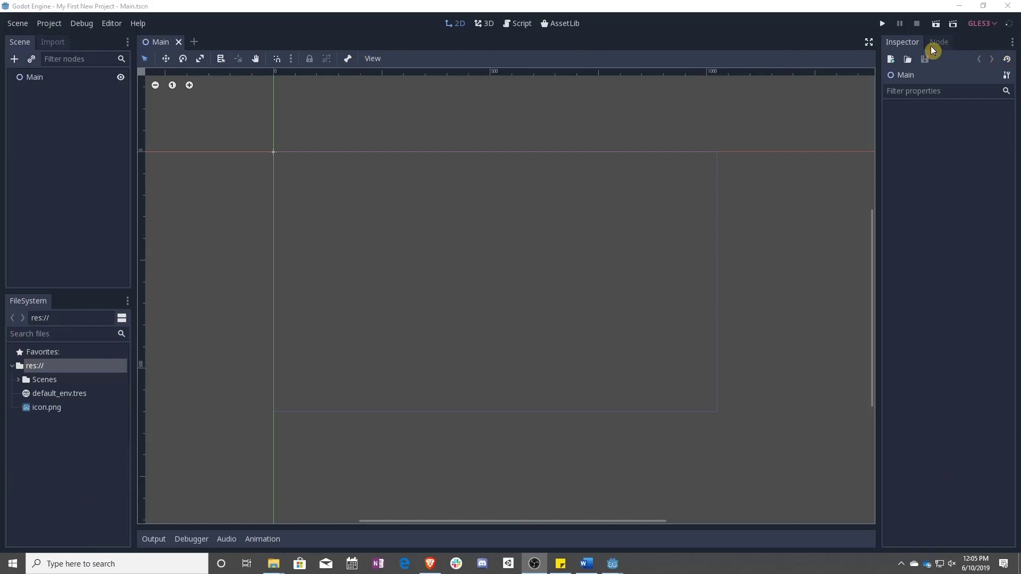
Step: Switch back and forth between the Import settings panel and the Scene tree
click(52, 41)
click(16, 42)
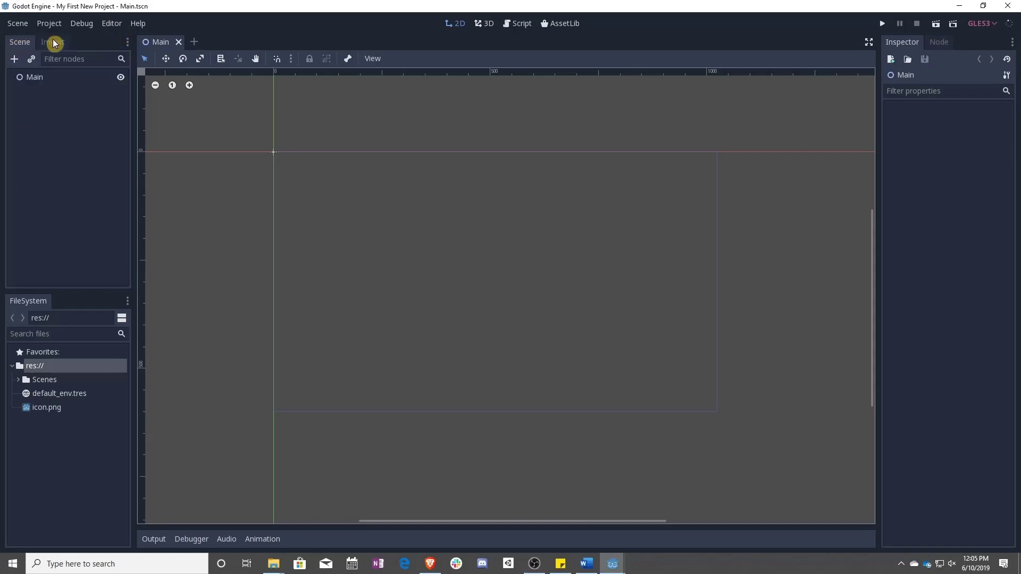
click(52, 42)
click(24, 43)
click(56, 42)
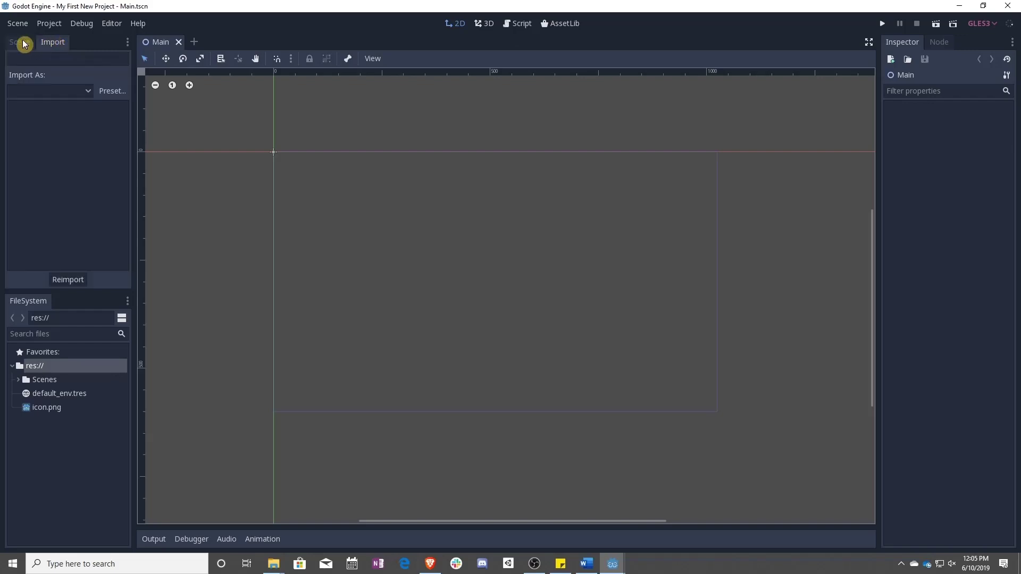
click(23, 42)
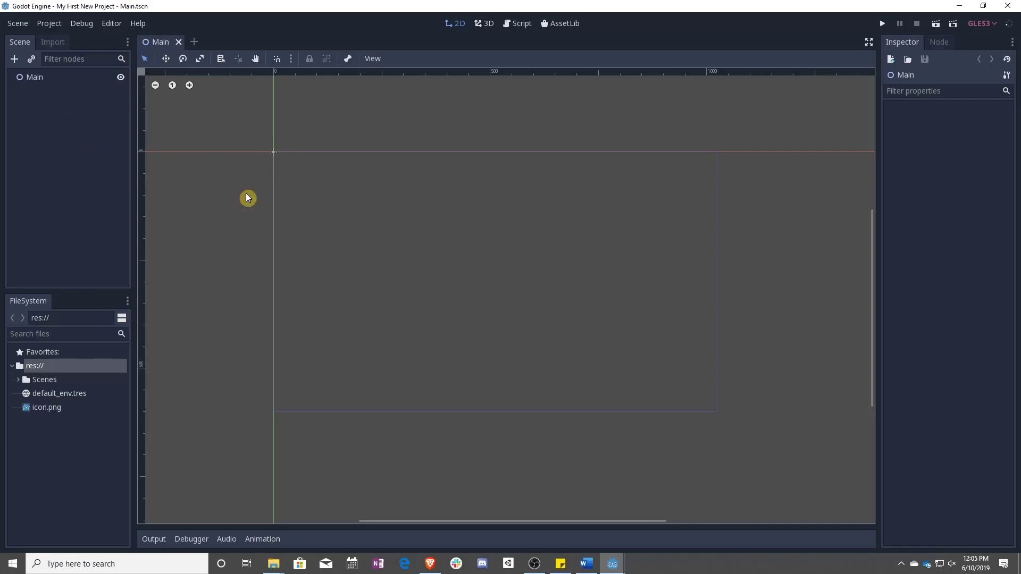
Step: Add a Sprite child under the Main root node
click(36, 78)
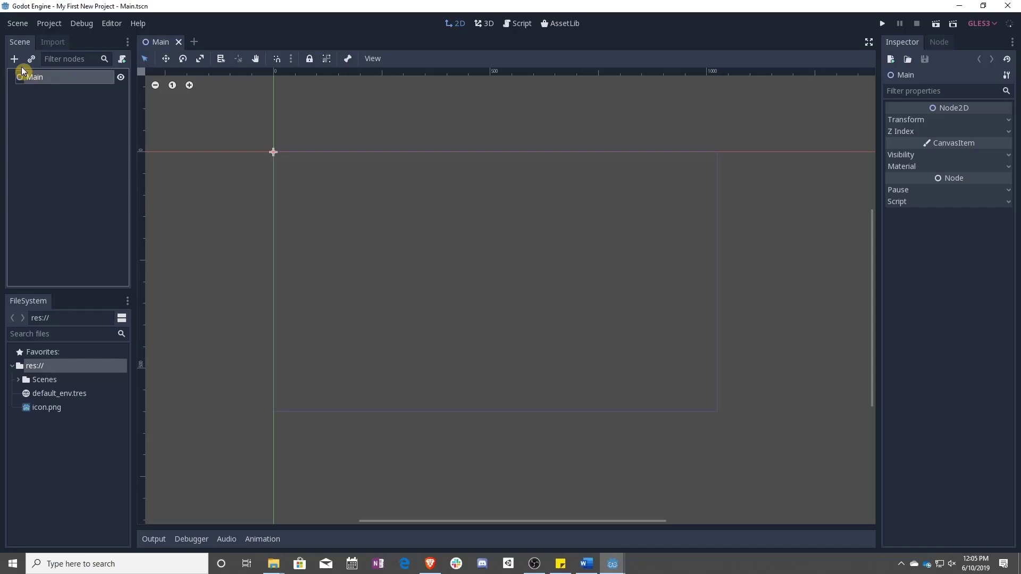
click(15, 59)
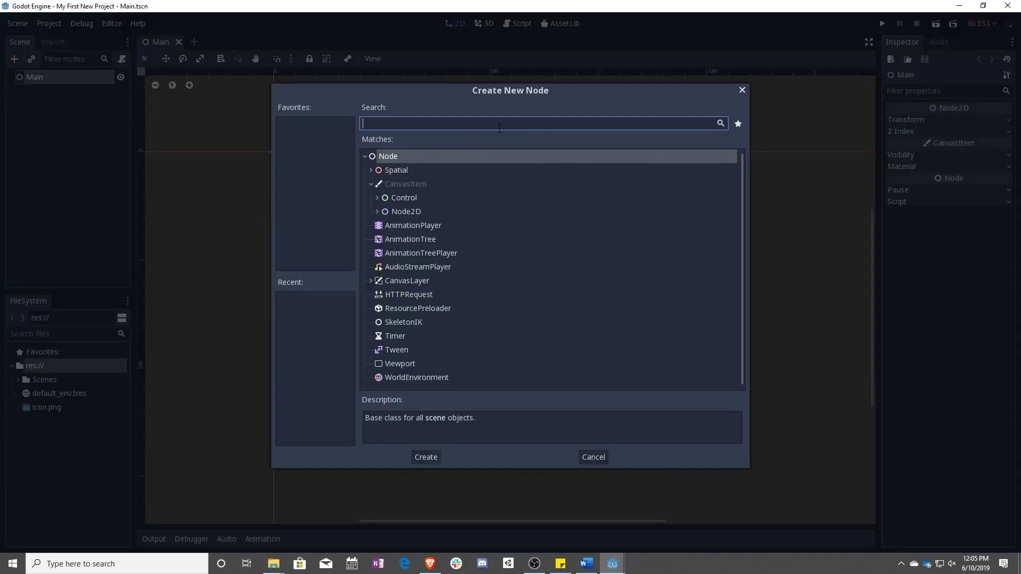
click(377, 212)
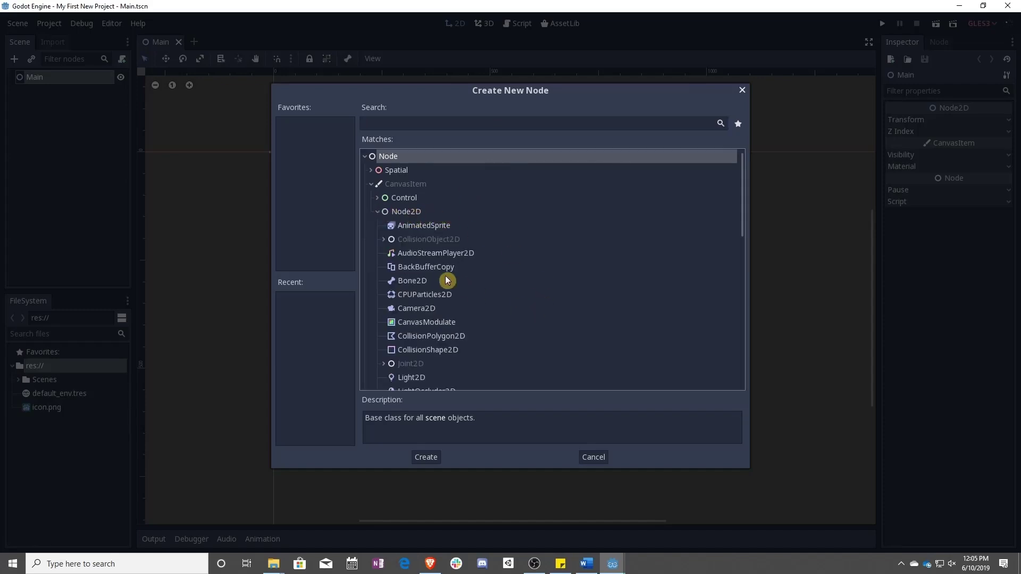
scroll(461, 339, down, 5)
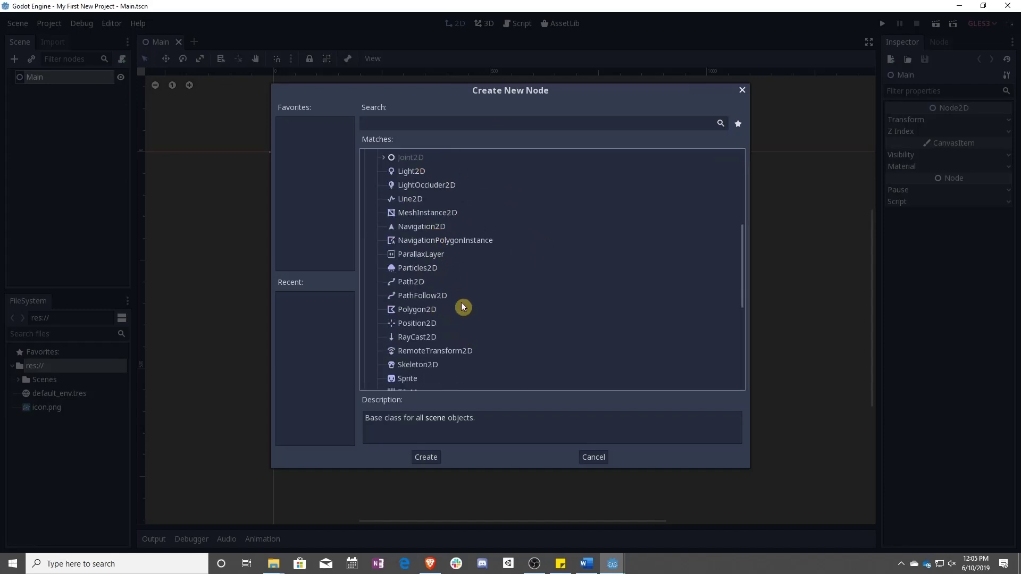
scroll(435, 359, down, 3)
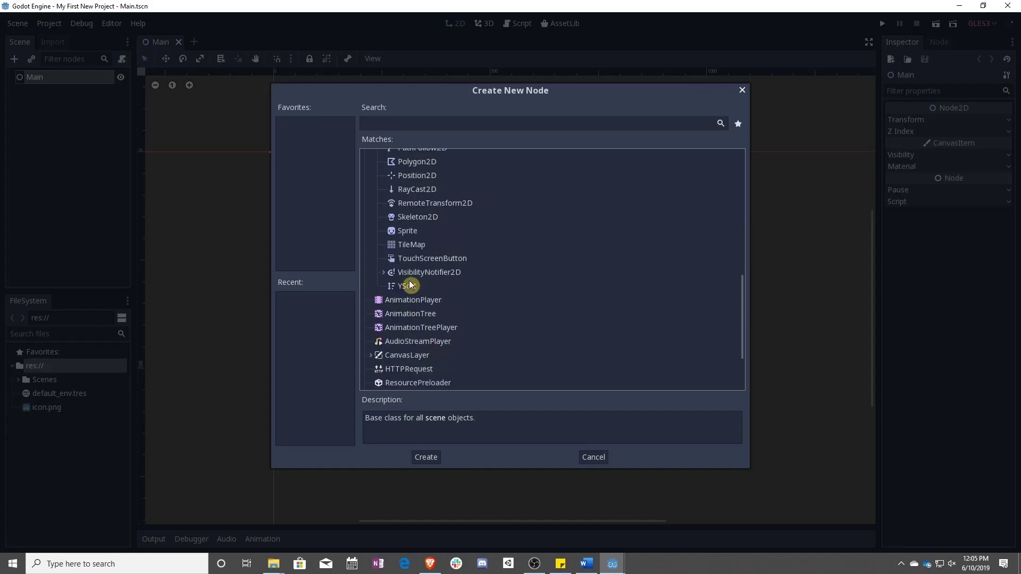
double_click(419, 230)
Step: Add a Node2D child under Main alongside the Sprite
right_click(53, 80)
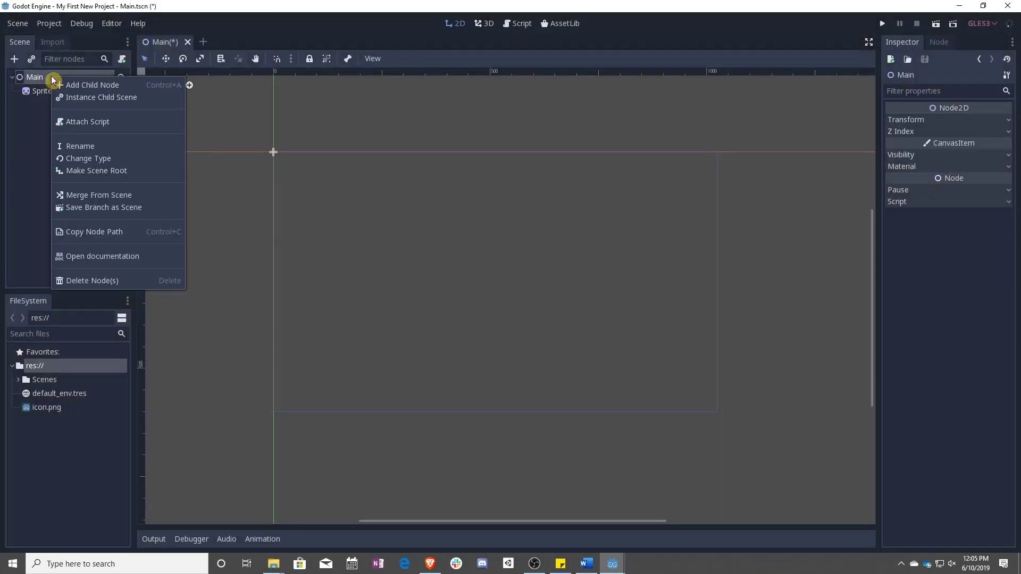
click(102, 84)
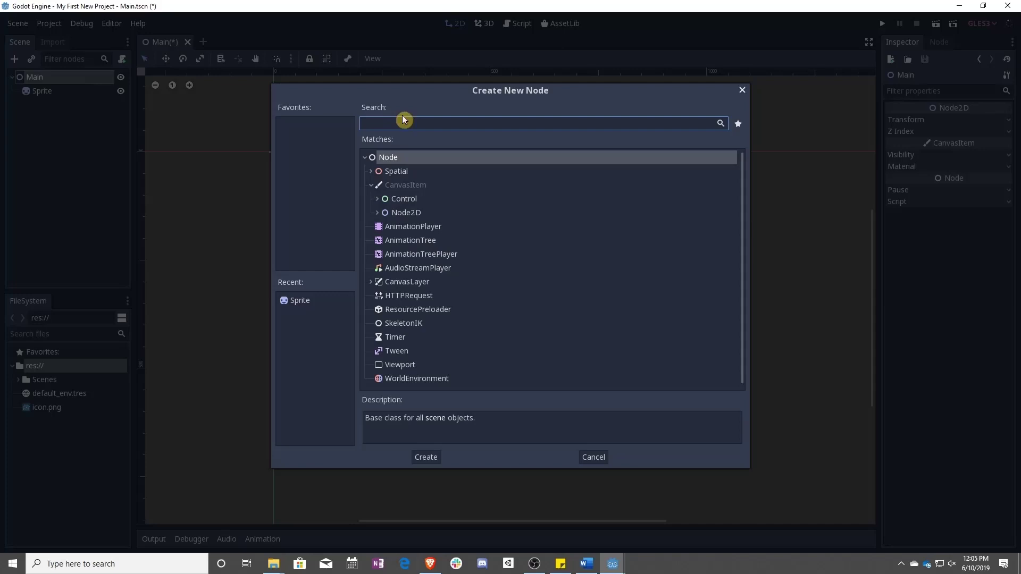
double_click(417, 213)
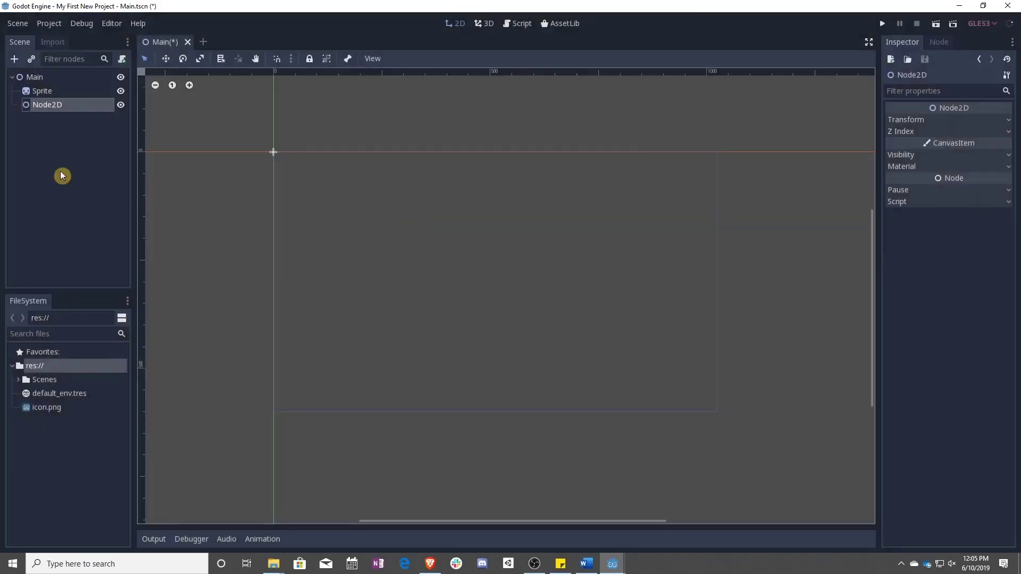
click(58, 92)
click(61, 103)
Step: Switch to the Move tool, pan the 2D view and select the Node2D, Sprite and Main nodes in turn
click(166, 59)
scroll(278, 146, up, 1)
middle_drag(278, 146, 339, 195)
scroll(339, 194, up, 3)
click(111, 113)
click(65, 93)
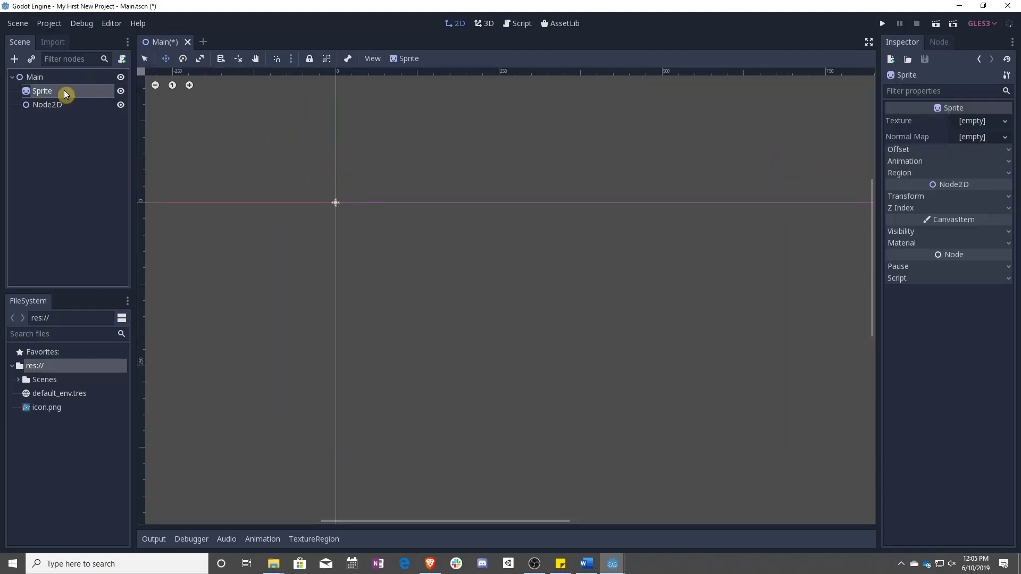
click(54, 105)
click(46, 79)
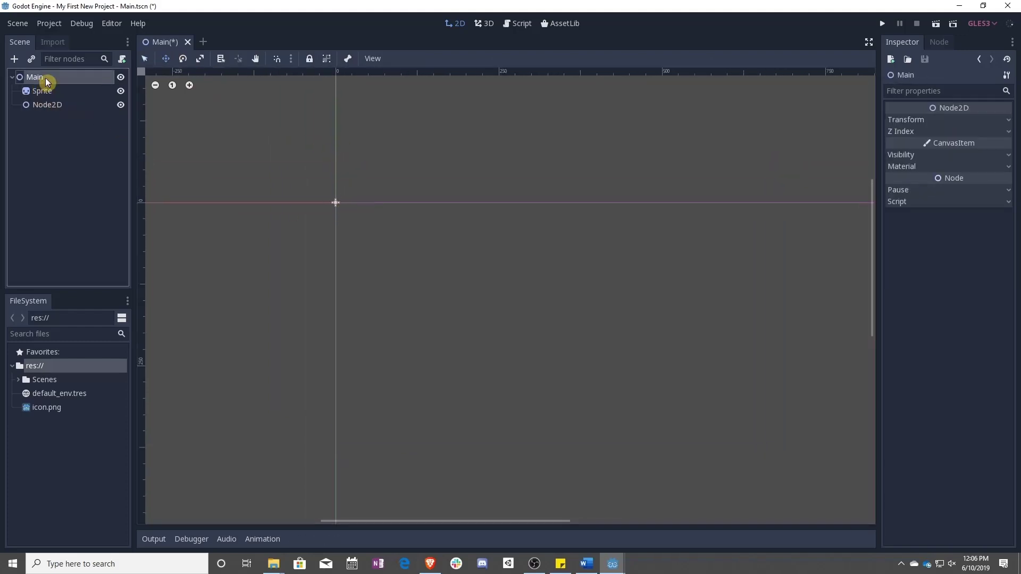
click(65, 106)
click(59, 94)
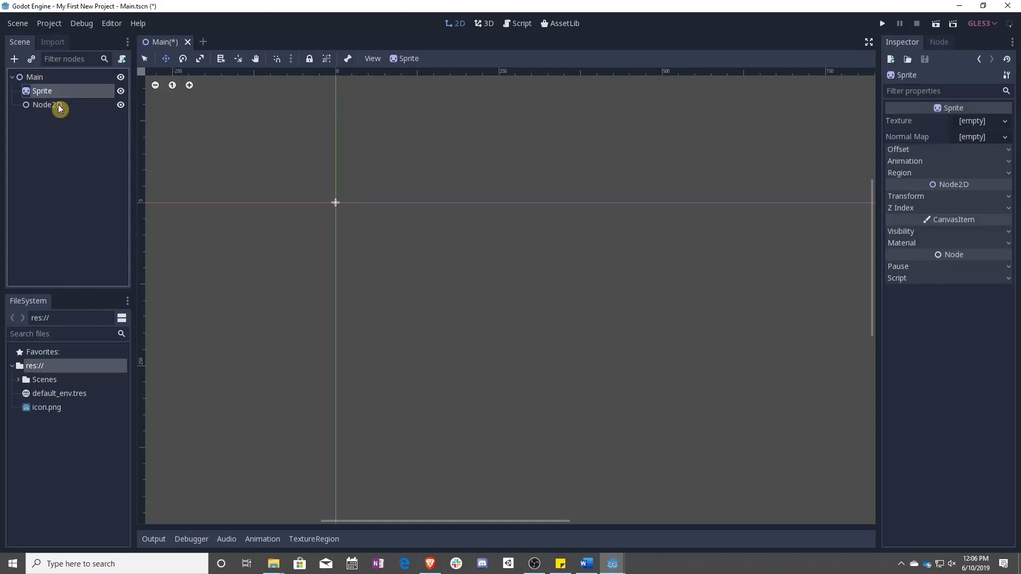
Step: Delete both the Sprite and Node2D nodes, leaving only Main
ctrl+click(59, 106)
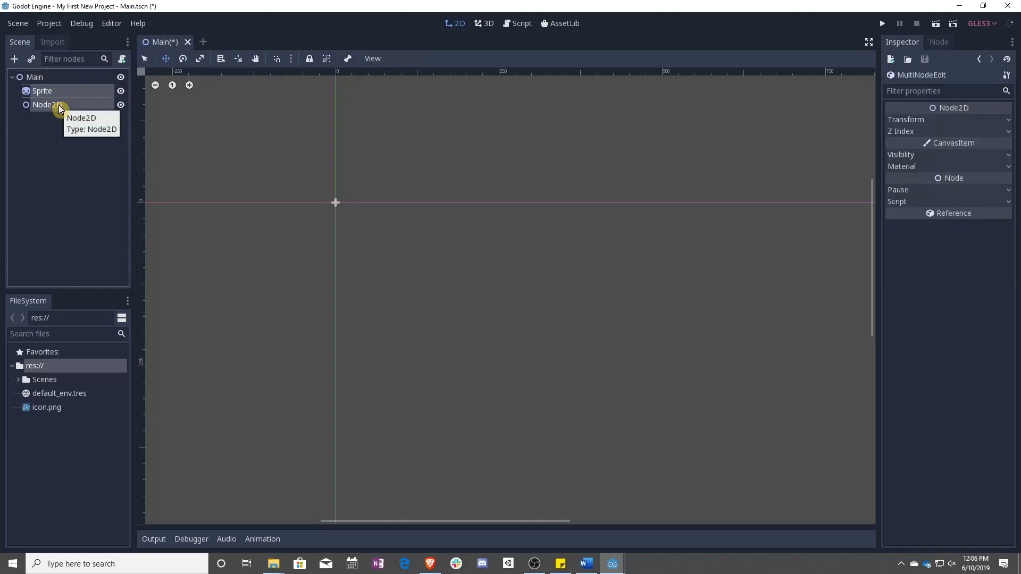
key(Delete)
key(Return)
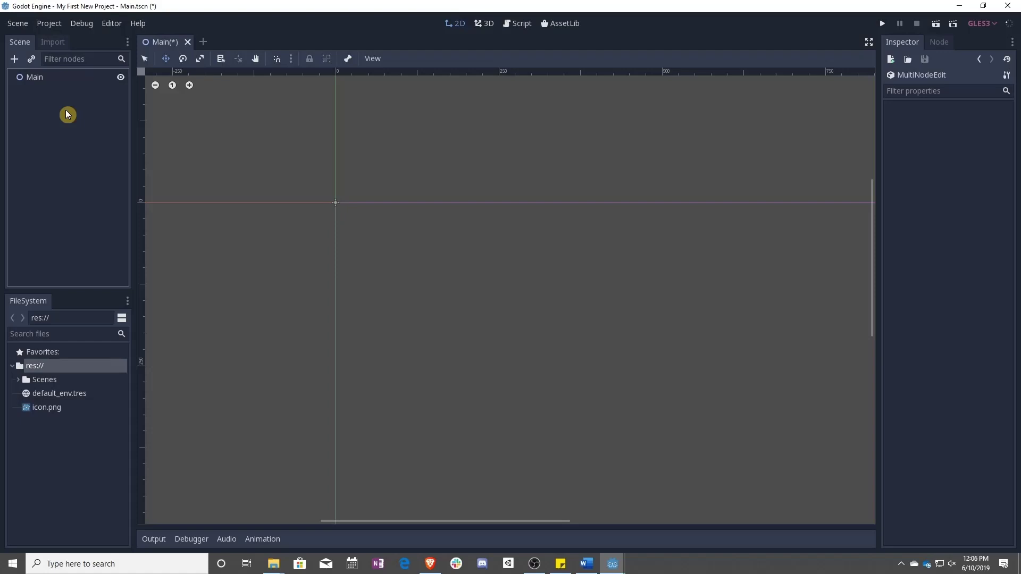
Step: Browse the FileSystem dock, selecting icon.png and expanding the Scenes folder to see Main.tscn
scroll(578, 228, down, 2)
scroll(520, 254, right, 2)
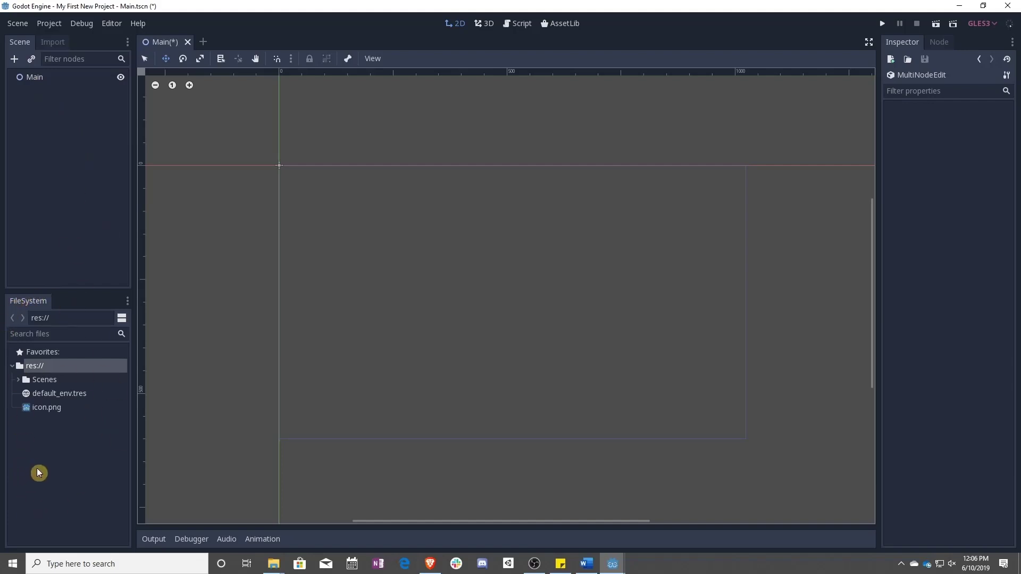
click(55, 409)
click(25, 379)
click(19, 379)
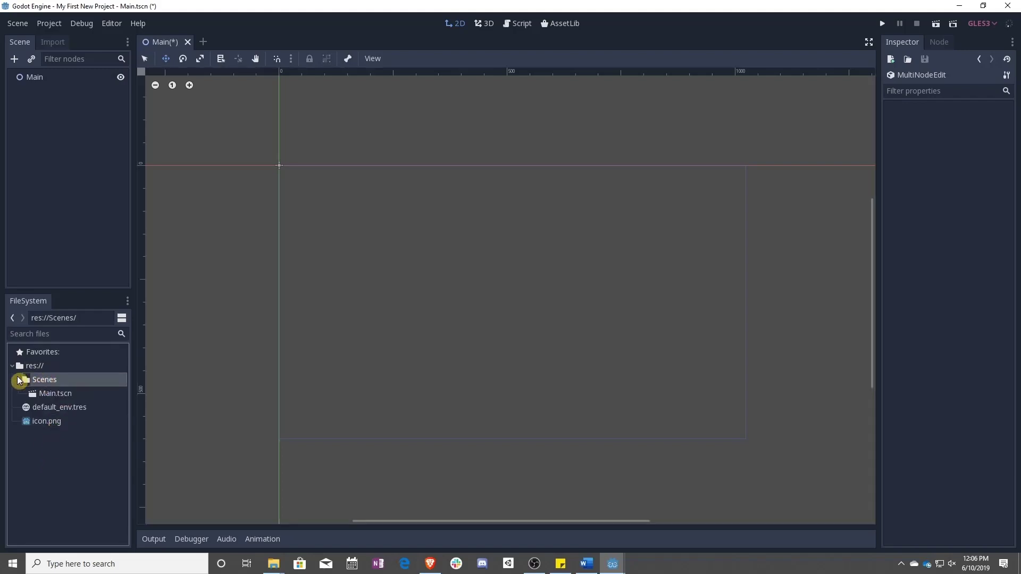
click(19, 380)
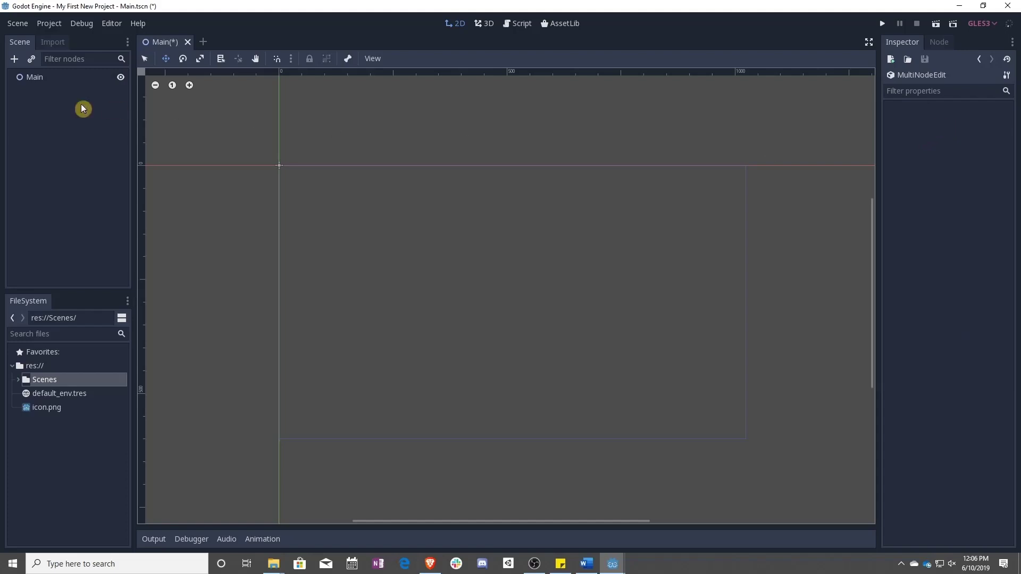
Step: Add a fresh Node2D child under the Main root node
click(50, 76)
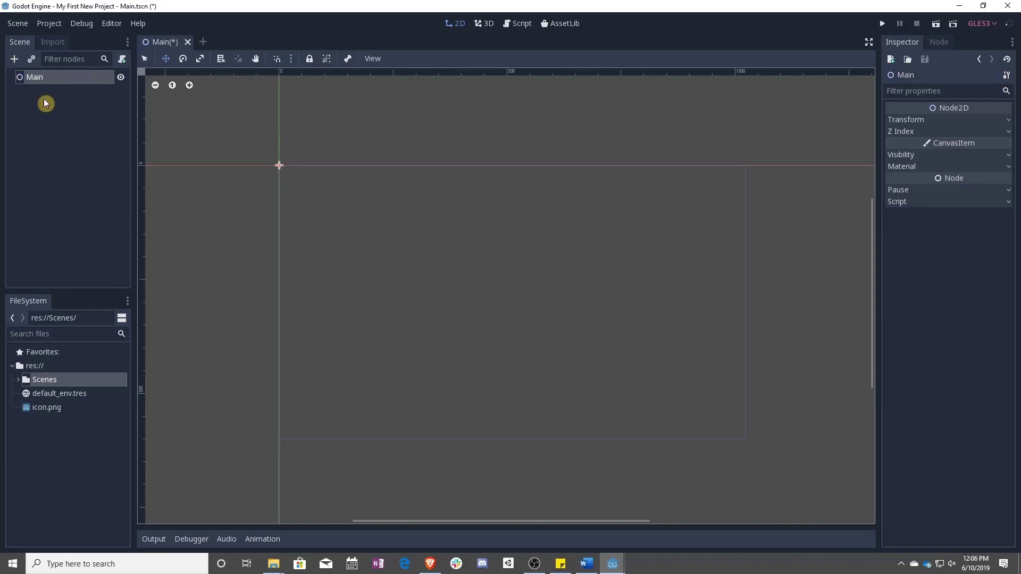
click(16, 58)
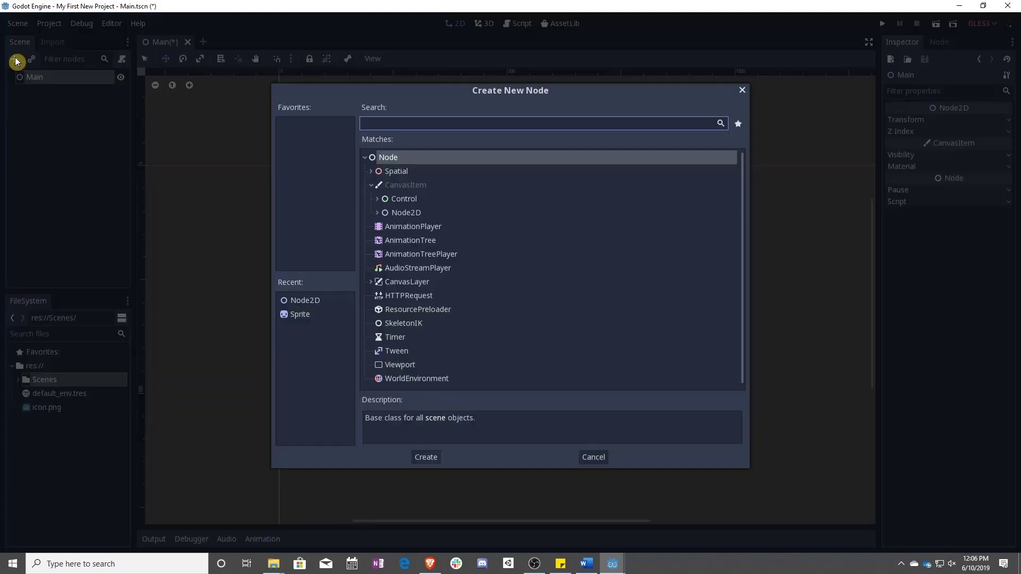
double_click(416, 213)
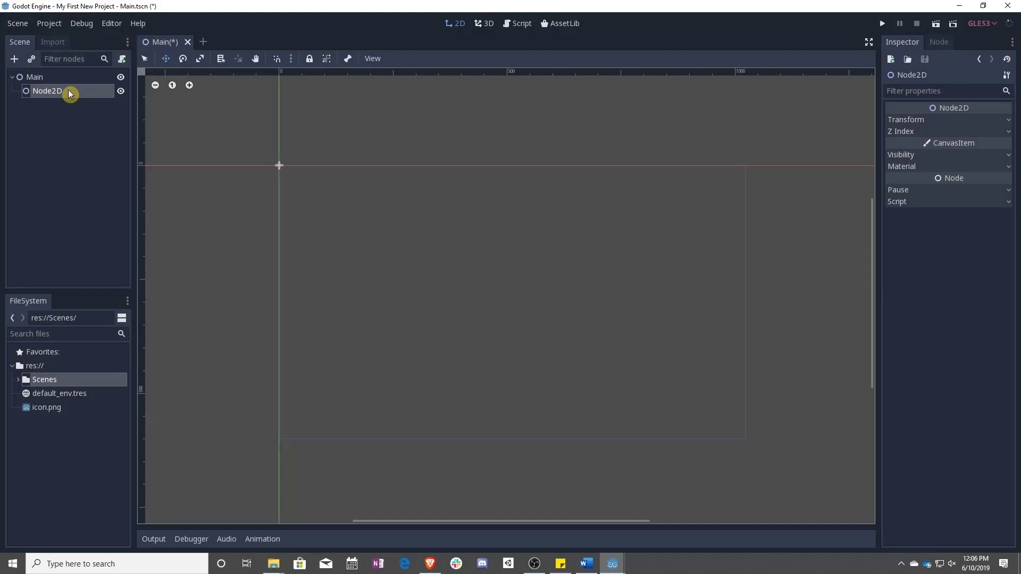
Step: Inspect Node2D's Transform and Z Index properties and its Signals list
click(1009, 123)
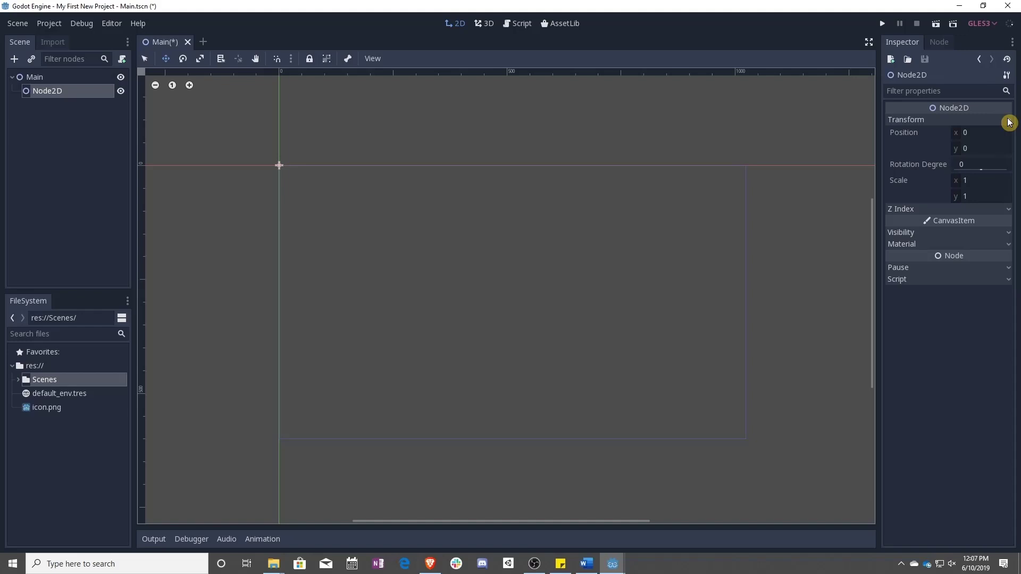
click(1008, 122)
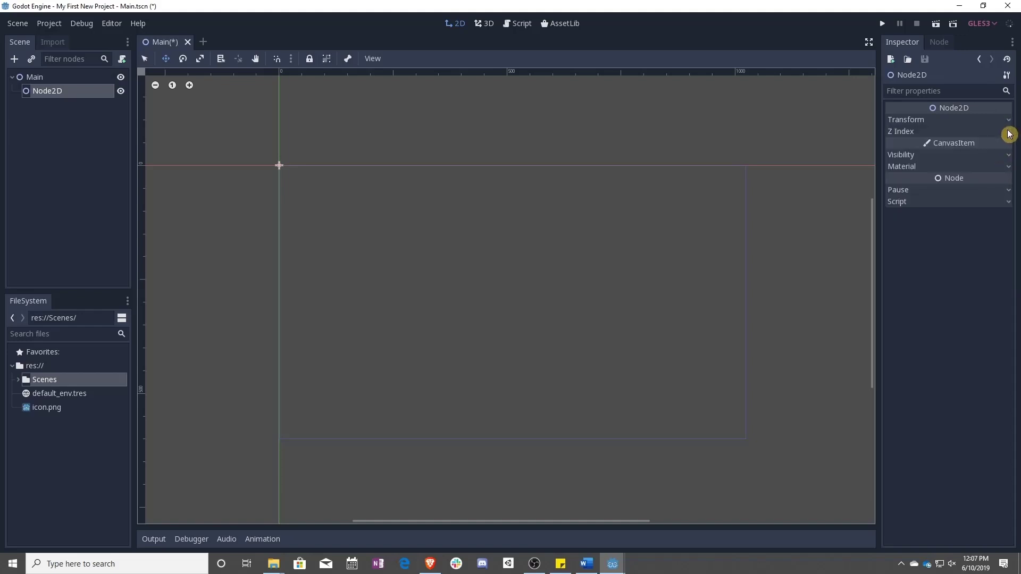
click(1008, 132)
click(1009, 132)
click(938, 42)
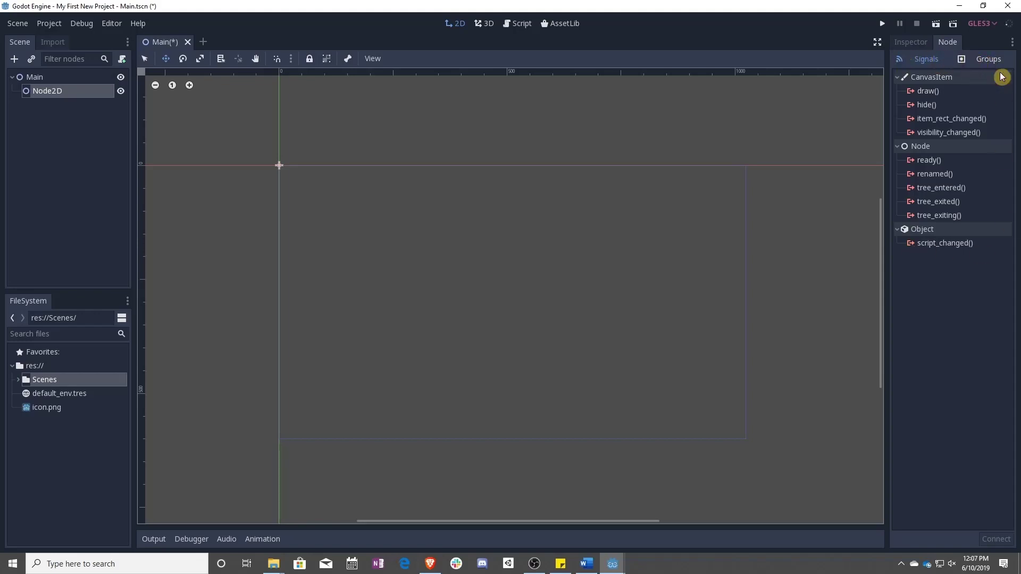
click(913, 42)
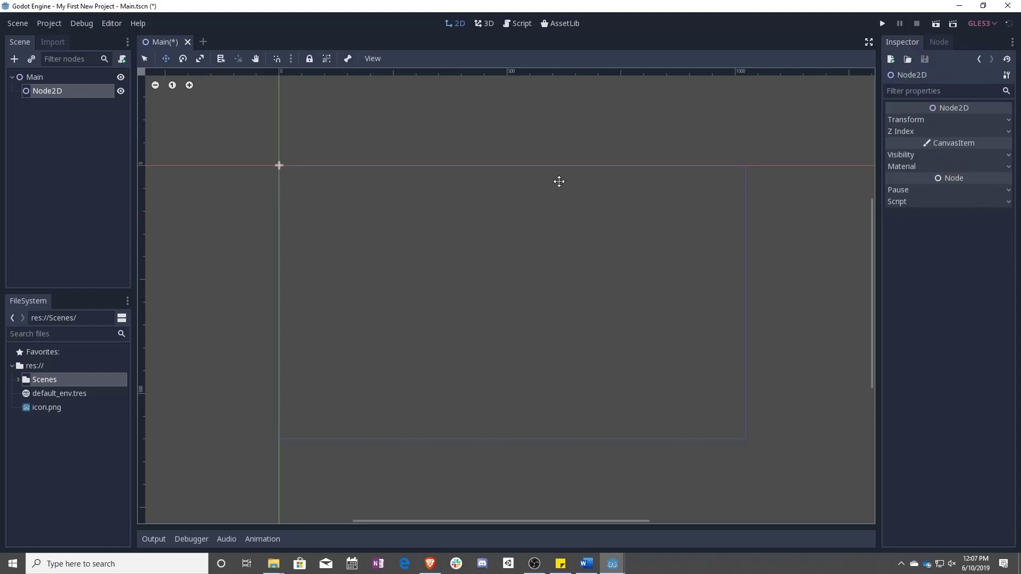
Step: Box-select Main and Node2D, try moving them, and cancel so they stay at the origin
mouse_move(506, 242)
middle_down()
mouse_move(442, 241)
mouse_move(519, 257)
mouse_move(481, 223)
mouse_move(474, 271)
mouse_move(524, 248)
mouse_move(506, 237)
middle_up()
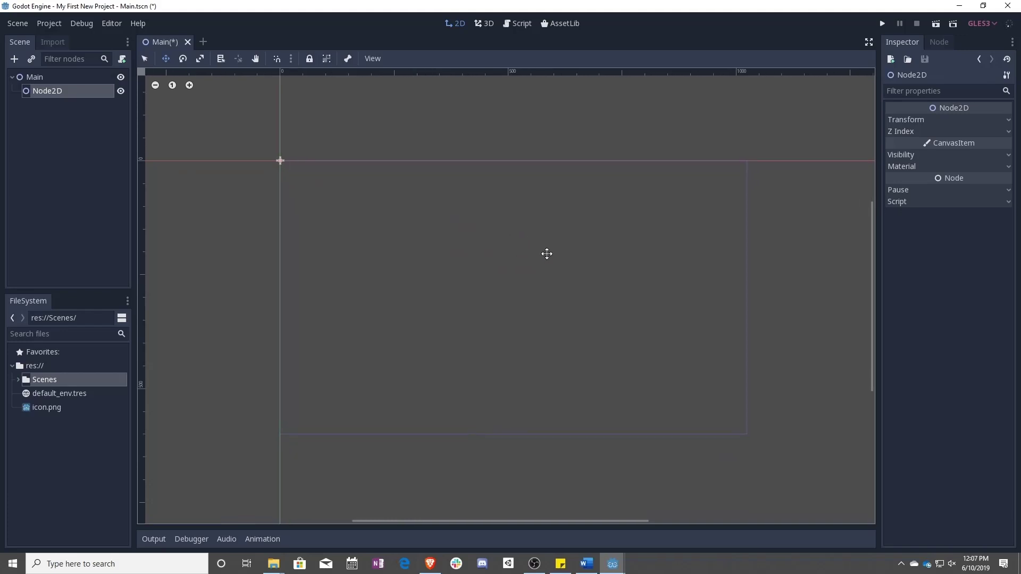
middle_drag(556, 267, 544, 244)
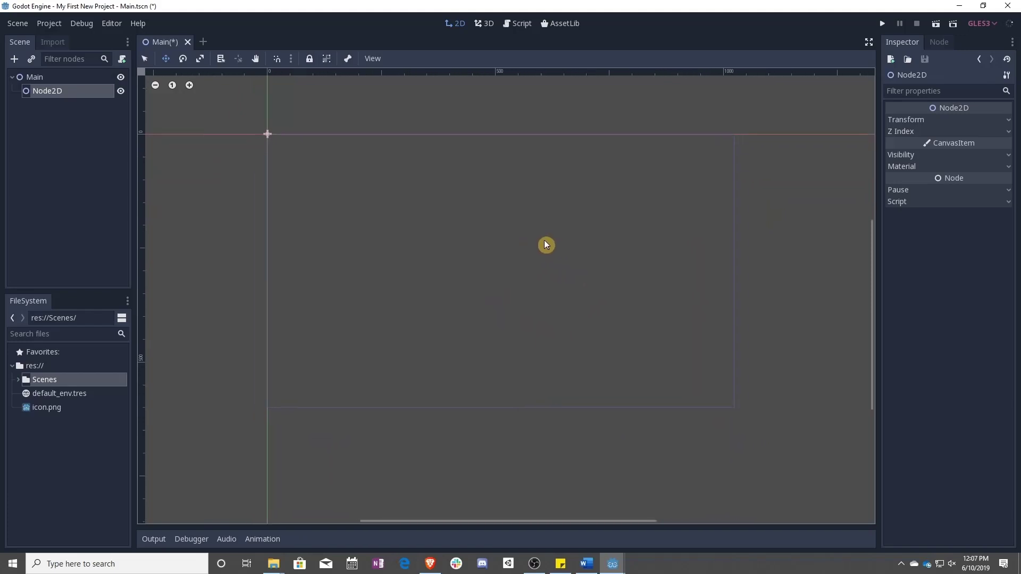
click(145, 59)
drag(231, 110, 351, 194)
key(w)
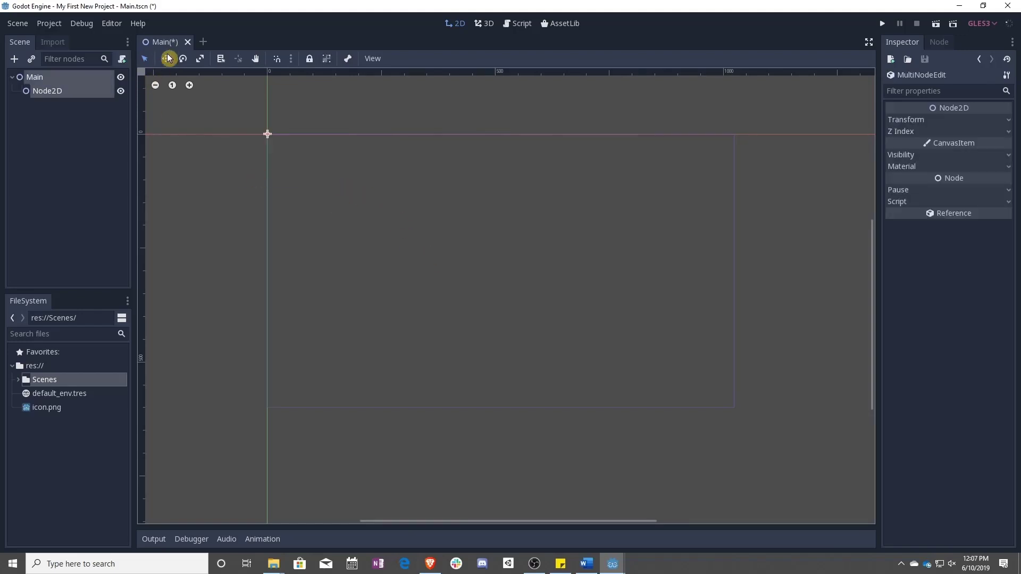
drag(267, 128, 367, 214)
right_click(367, 214)
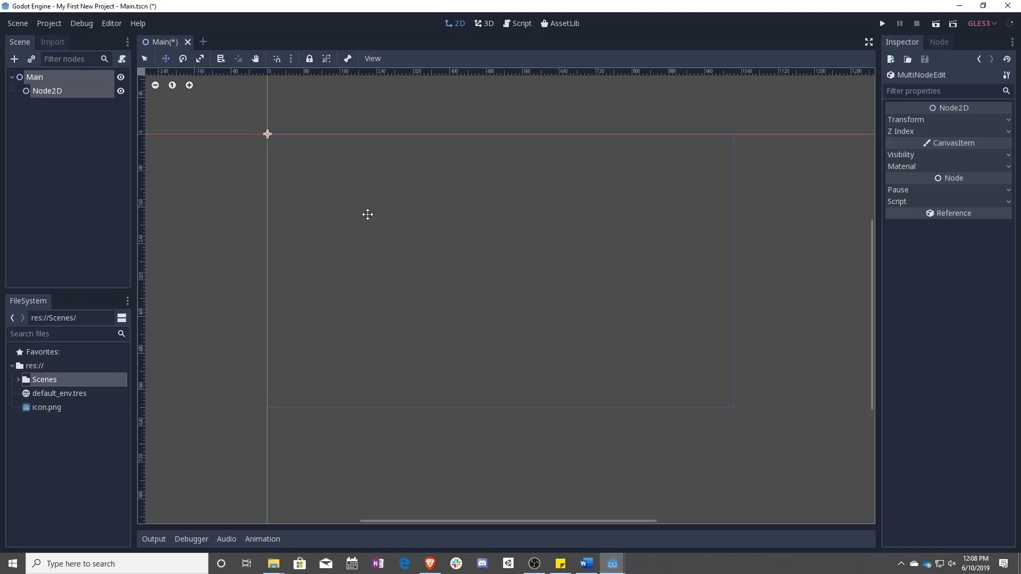
Step: Try rotating the selected nodes with the Rotate tool
click(182, 59)
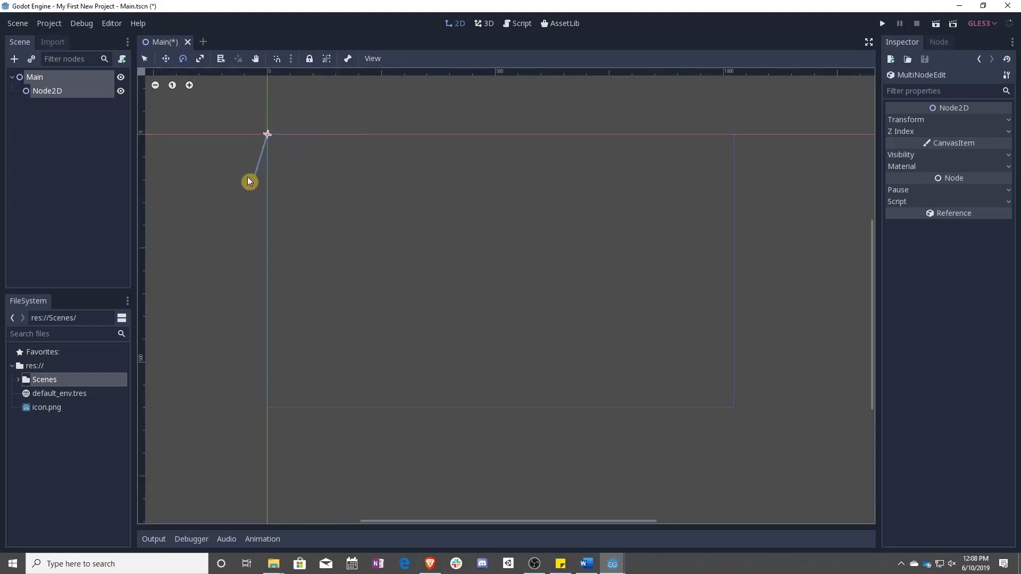
drag(249, 181, 209, 167)
mouse_move(282, 189)
mouse_down()
mouse_move(331, 170)
mouse_move(438, 200)
mouse_up()
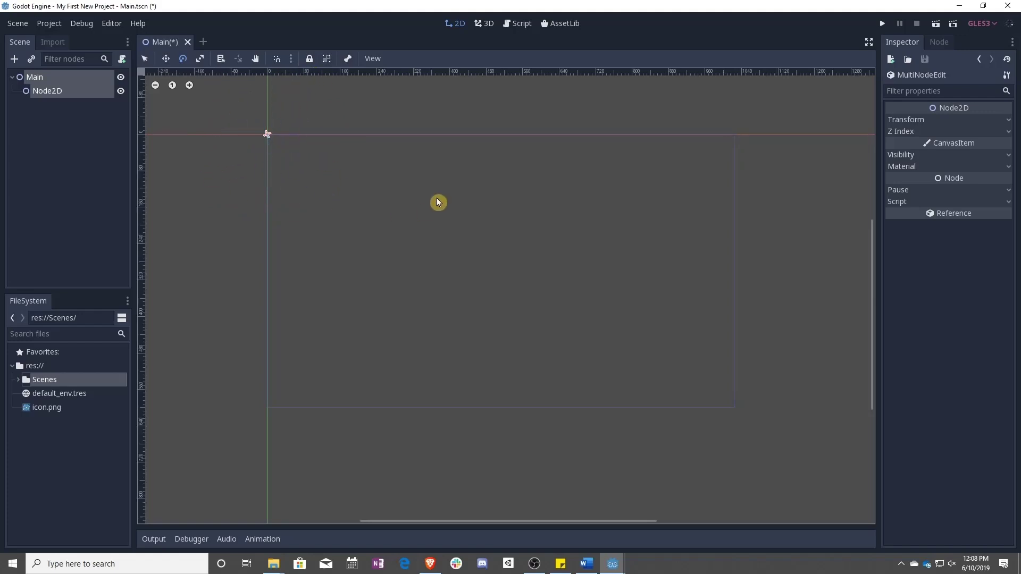
Step: Reset Node2D's scale from 8.6 back to 1 in the Inspector and pan the view
click(200, 59)
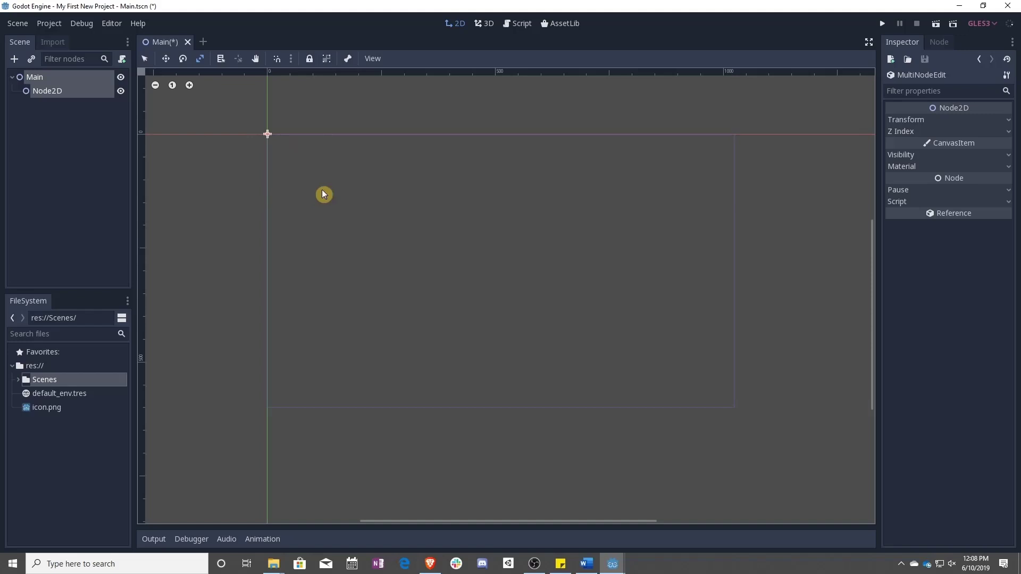
click(70, 113)
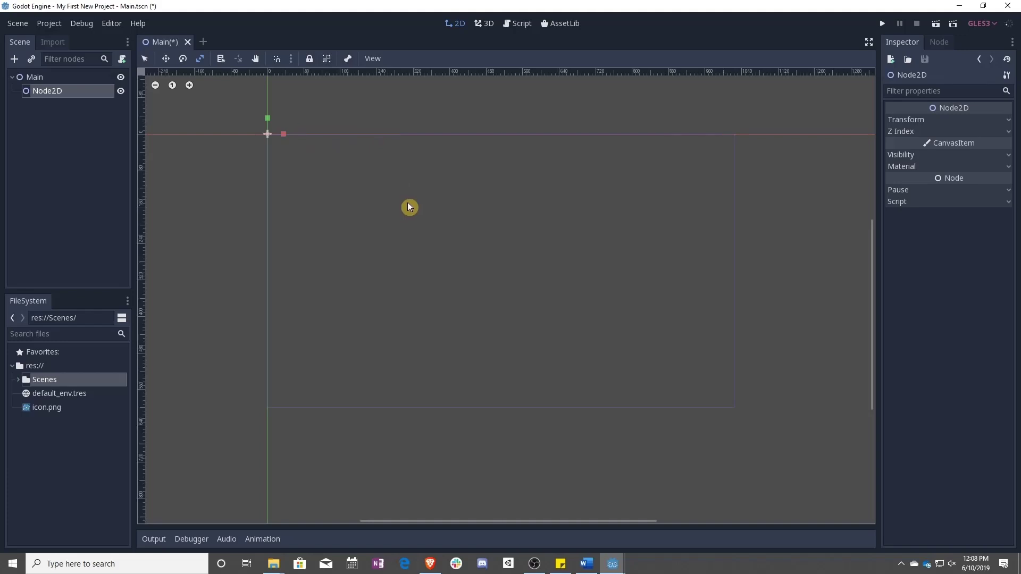
click(1008, 120)
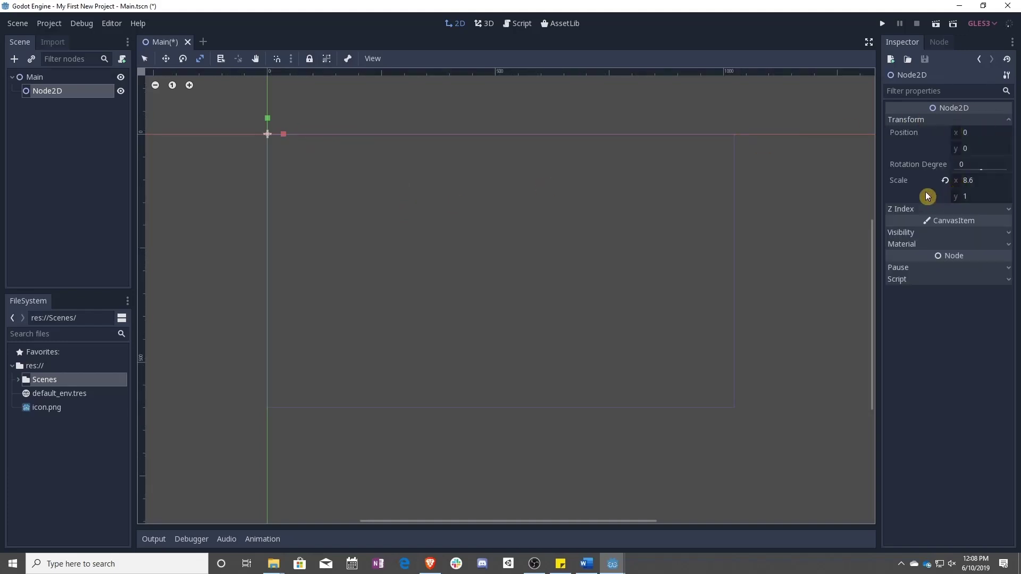
click(946, 181)
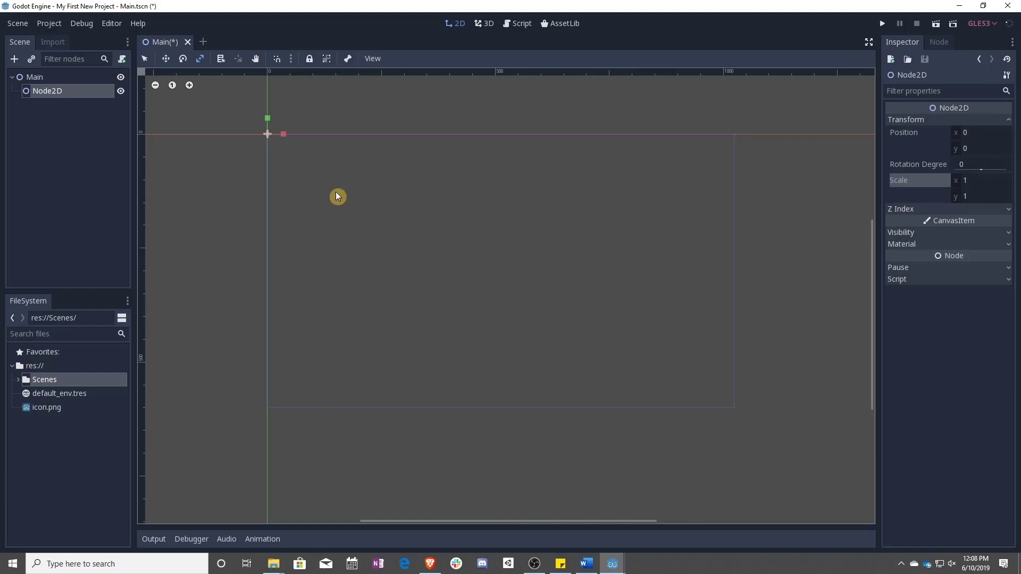
click(256, 59)
mouse_move(375, 191)
mouse_down()
mouse_move(423, 174)
mouse_move(340, 201)
mouse_move(326, 193)
mouse_move(358, 189)
mouse_up()
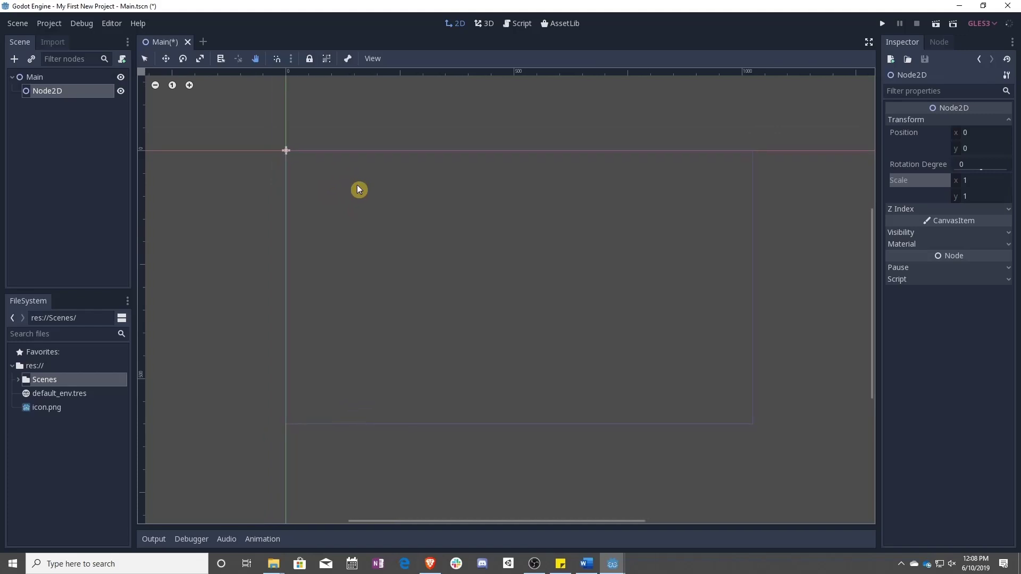
Step: Cycle through the canvas tool modes, ending on the Move tool
click(222, 60)
click(296, 126)
click(165, 60)
click(277, 59)
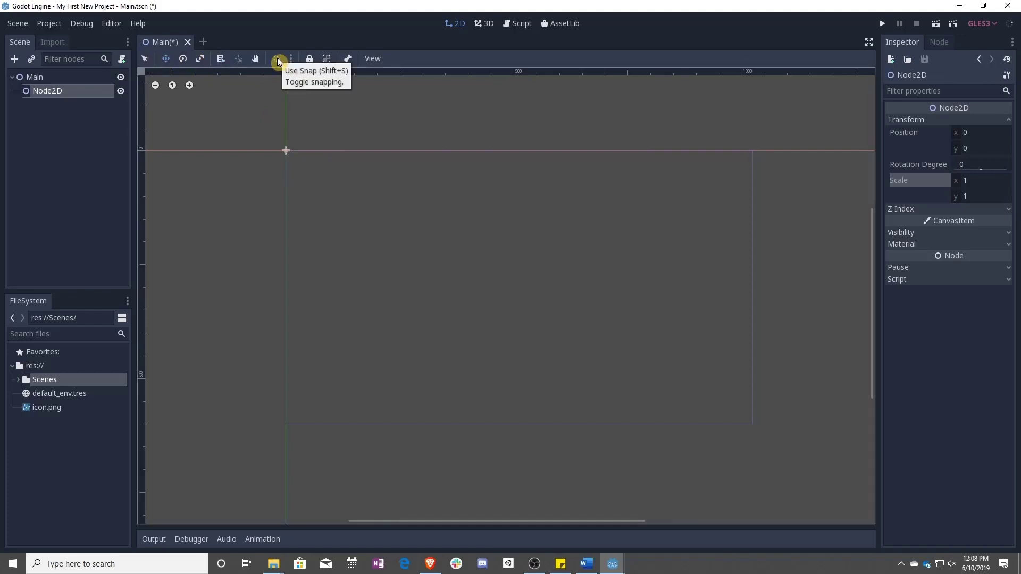
Step: Enable snapping with rotation snap, keeping the 10 px grid and 15 deg steps in Configure Snap
click(277, 60)
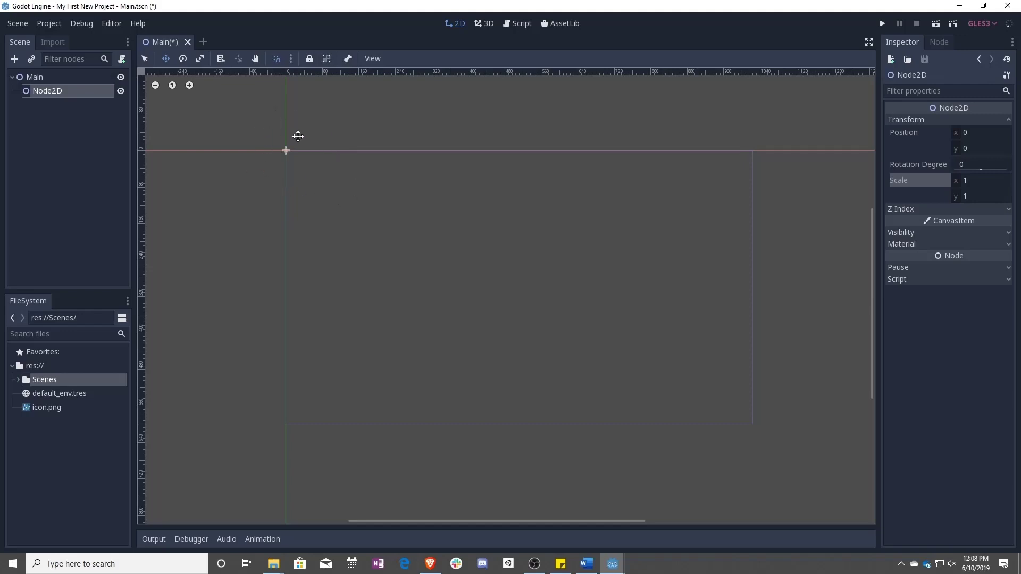
scroll(292, 138, up, 2)
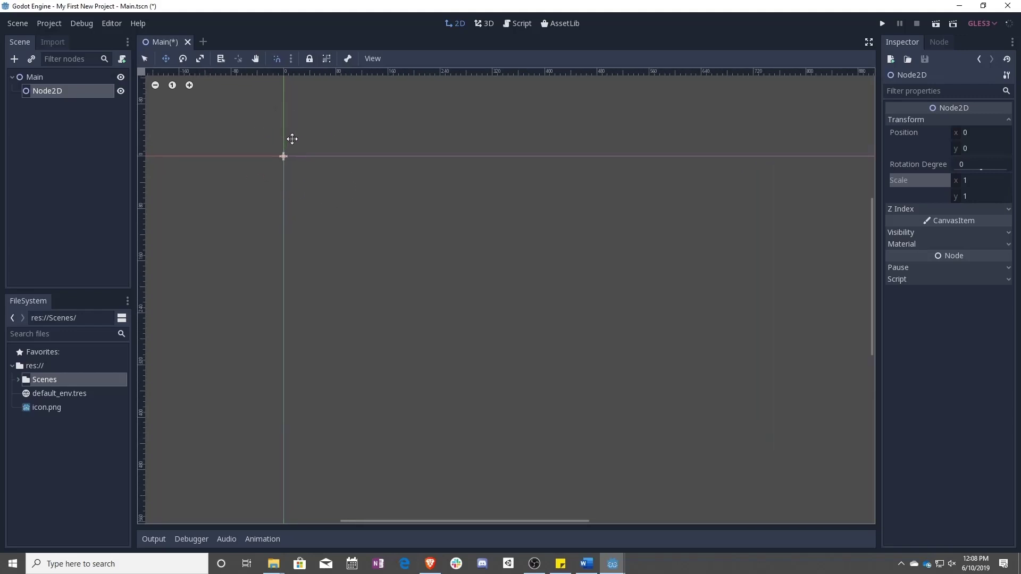
click(291, 60)
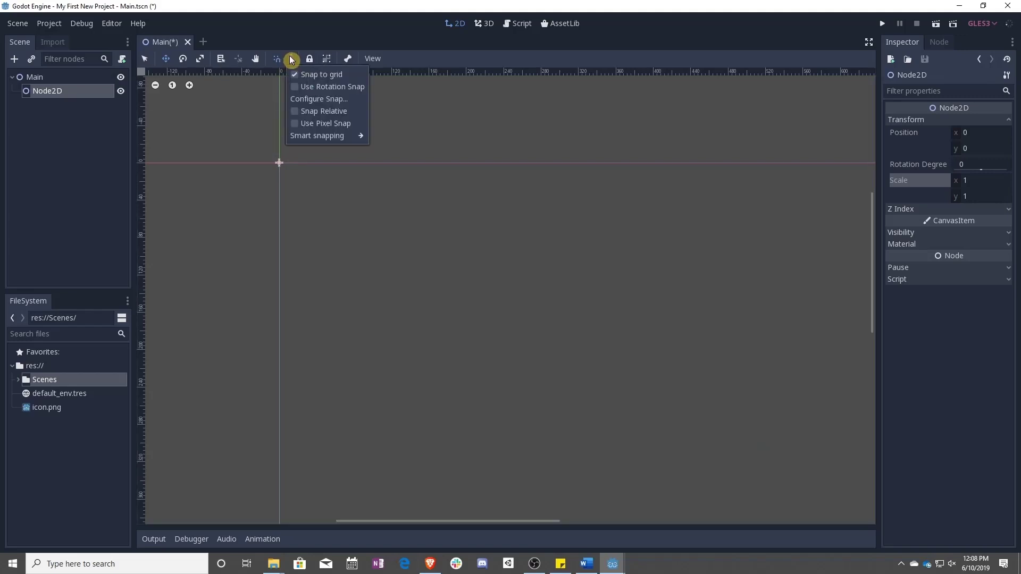
click(340, 87)
mouse_move(339, 136)
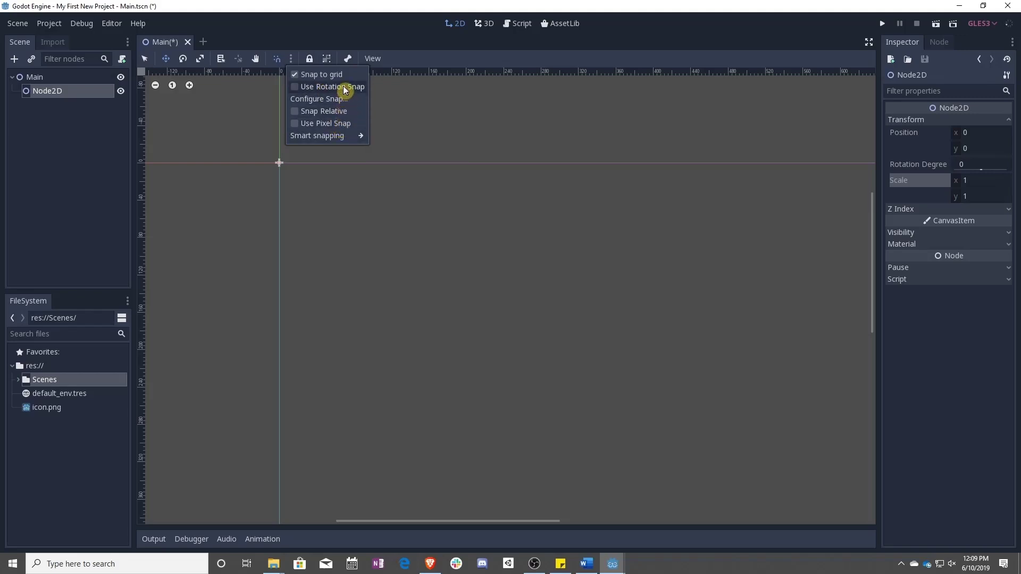
click(330, 100)
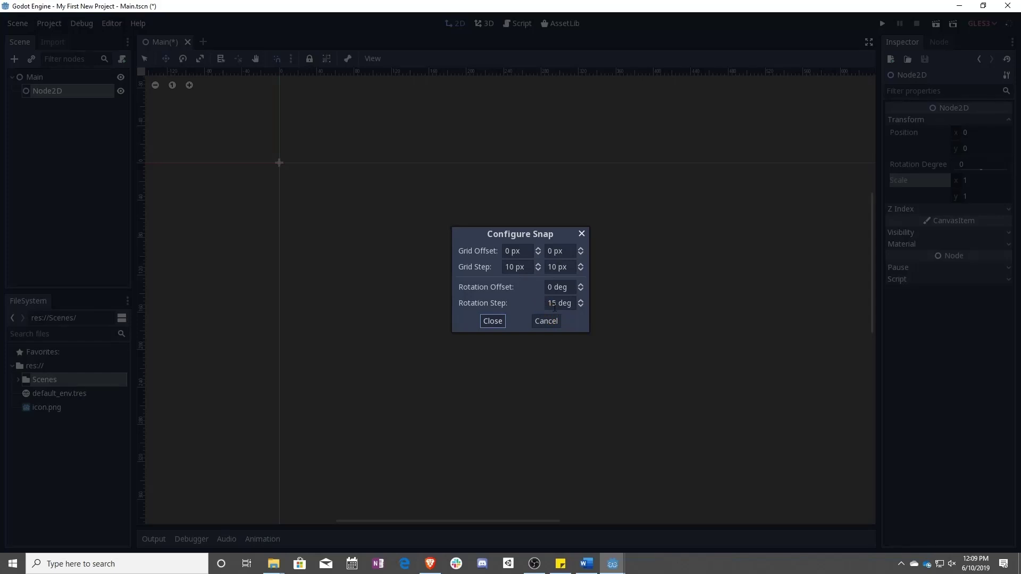
click(492, 323)
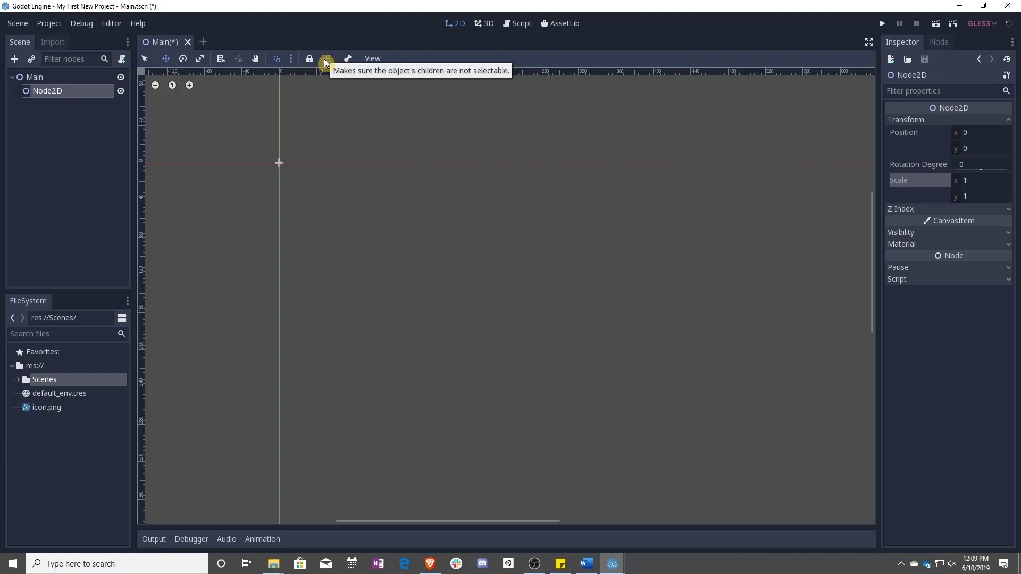
Step: Add a Node2D child under the existing Node2D and drag it off the origin
click(15, 58)
double_click(404, 213)
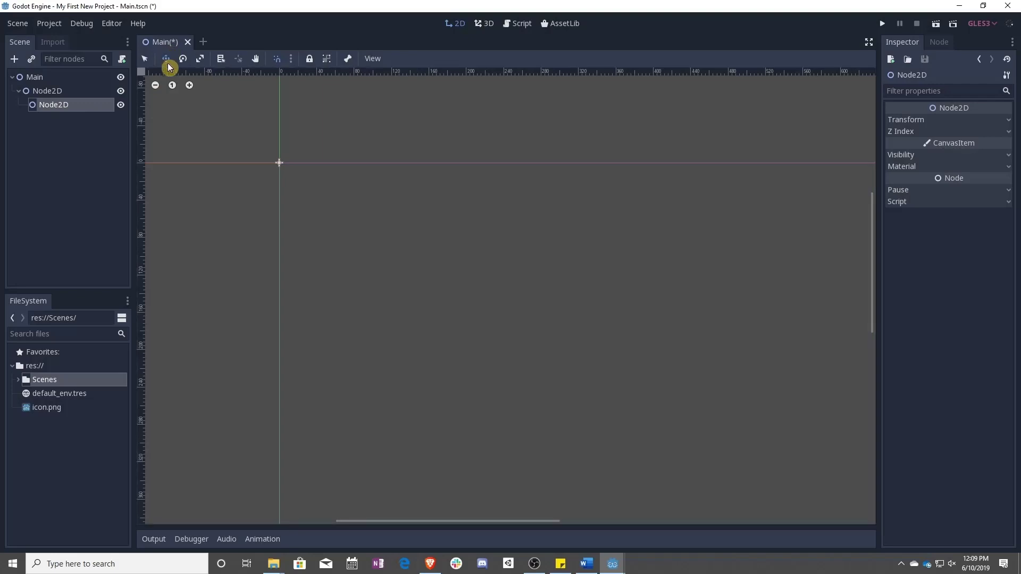
drag(314, 199, 380, 272)
click(61, 91)
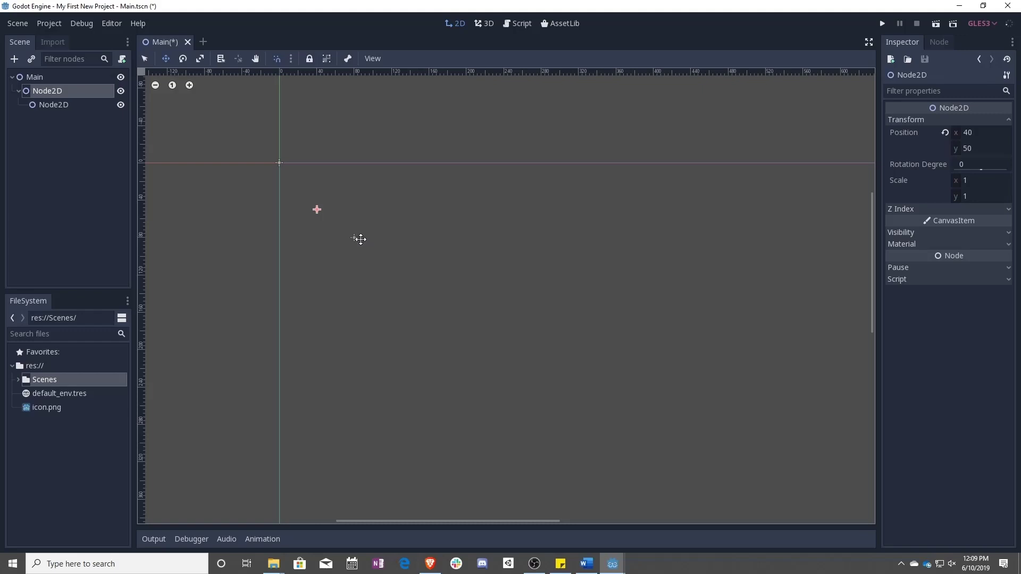
click(92, 123)
Step: Drag the child Node2D again, then undo the moves with Ctrl+Z to return it to the origin
click(59, 105)
drag(406, 275, 420, 219)
key(ctrl+z)
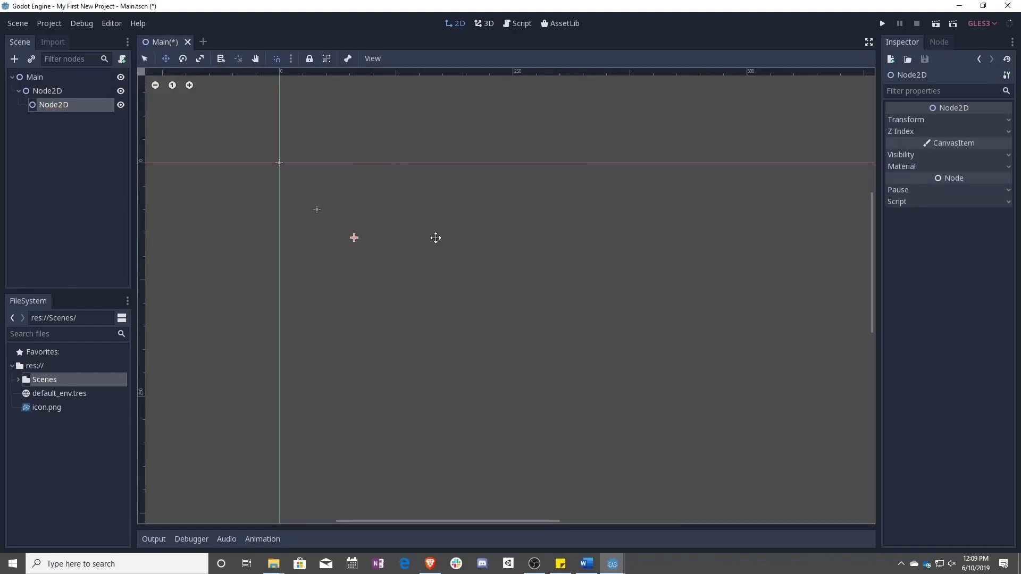
key(ctrl+z)
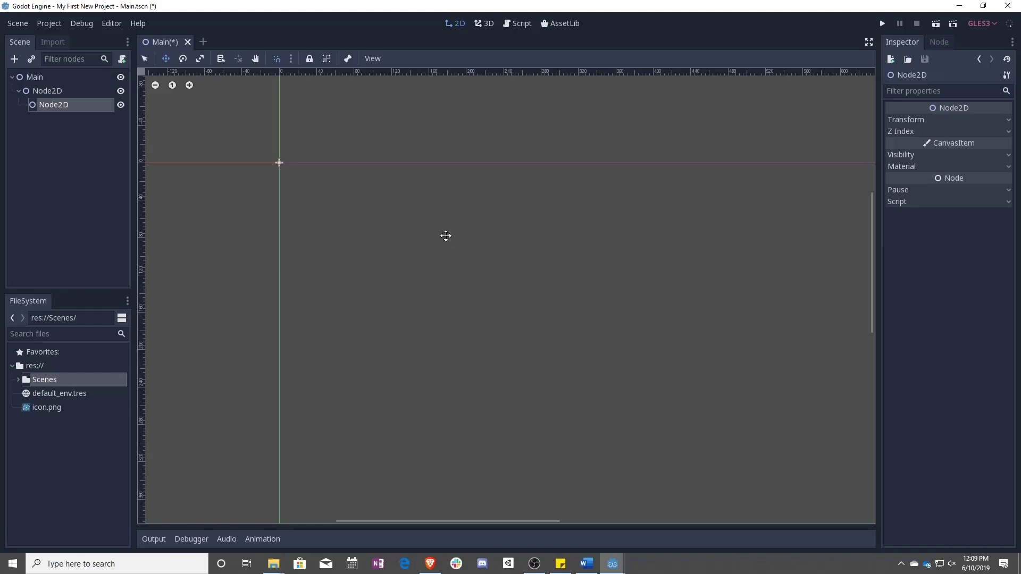
click(327, 65)
click(62, 90)
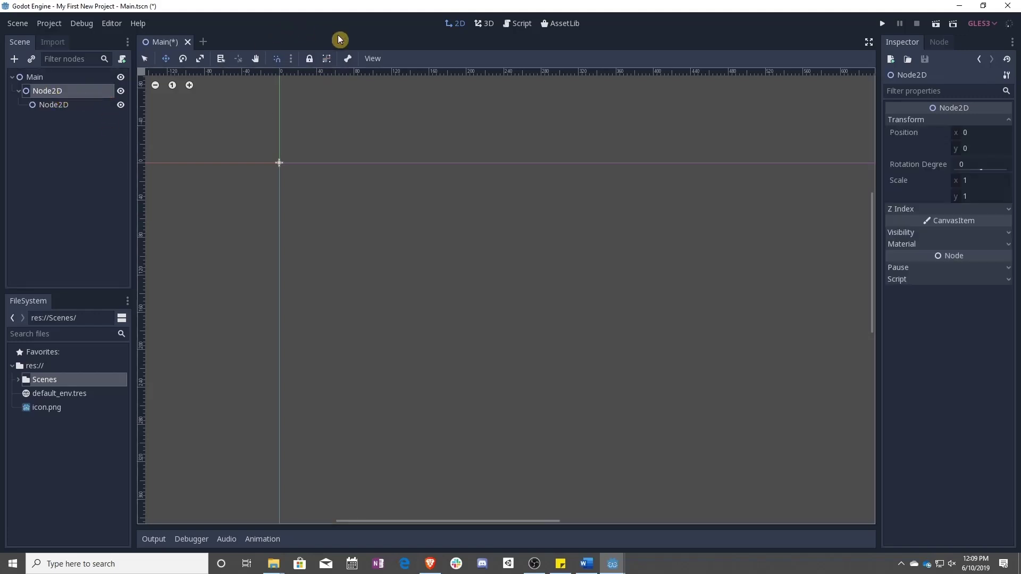
click(327, 58)
click(69, 109)
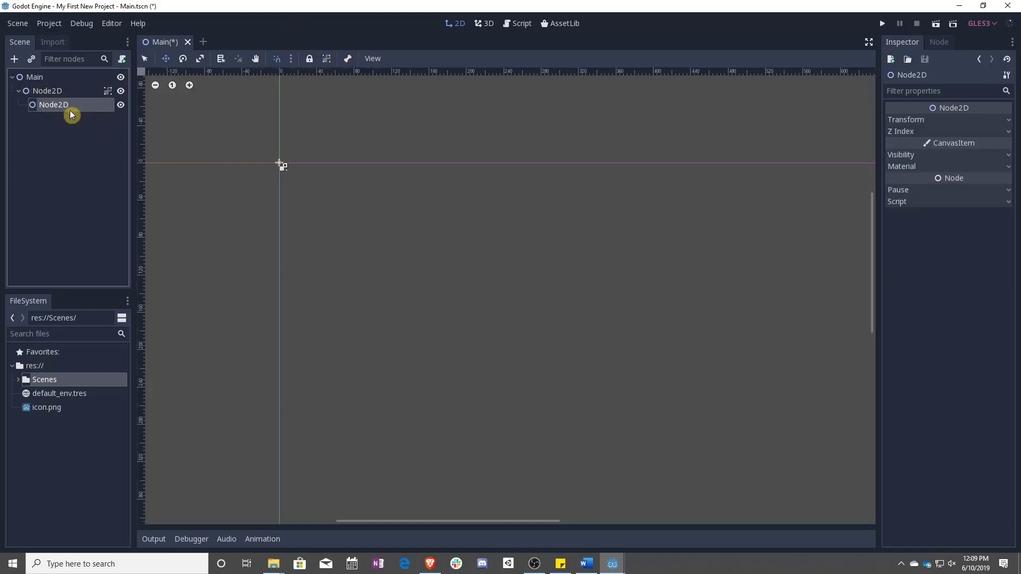
drag(308, 173, 374, 219)
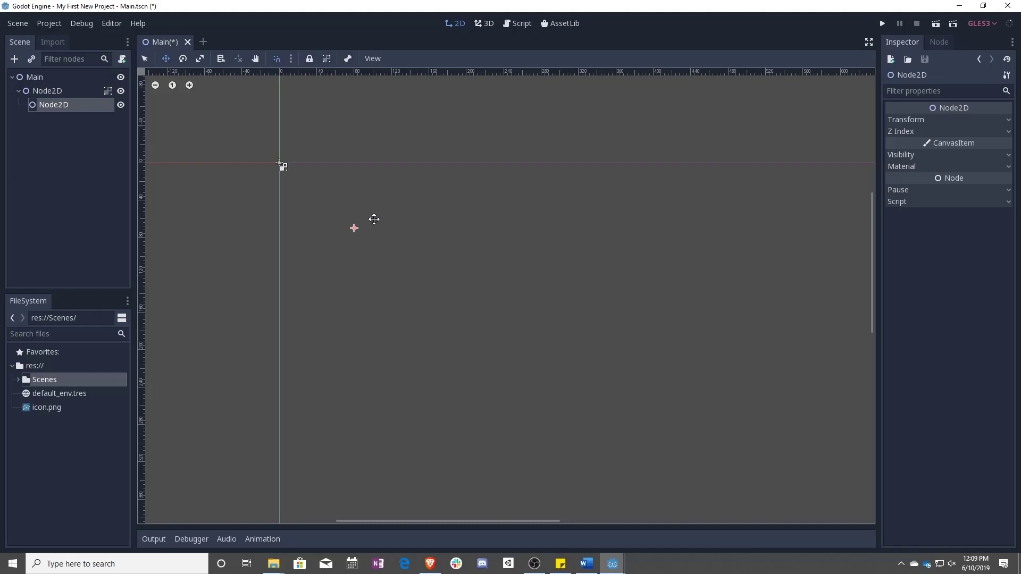
click(78, 92)
click(84, 107)
click(82, 107)
click(326, 59)
click(79, 91)
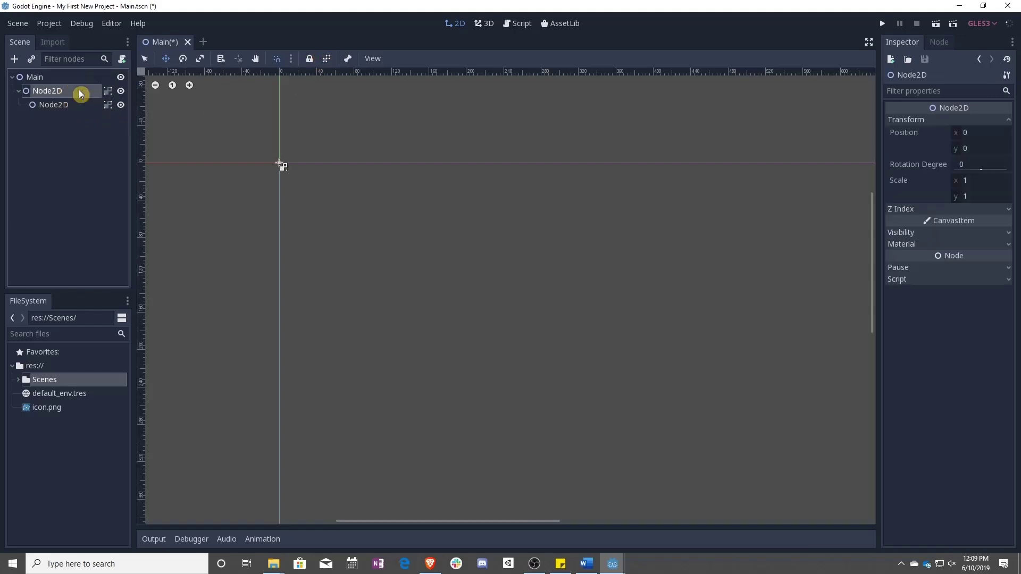
click(327, 59)
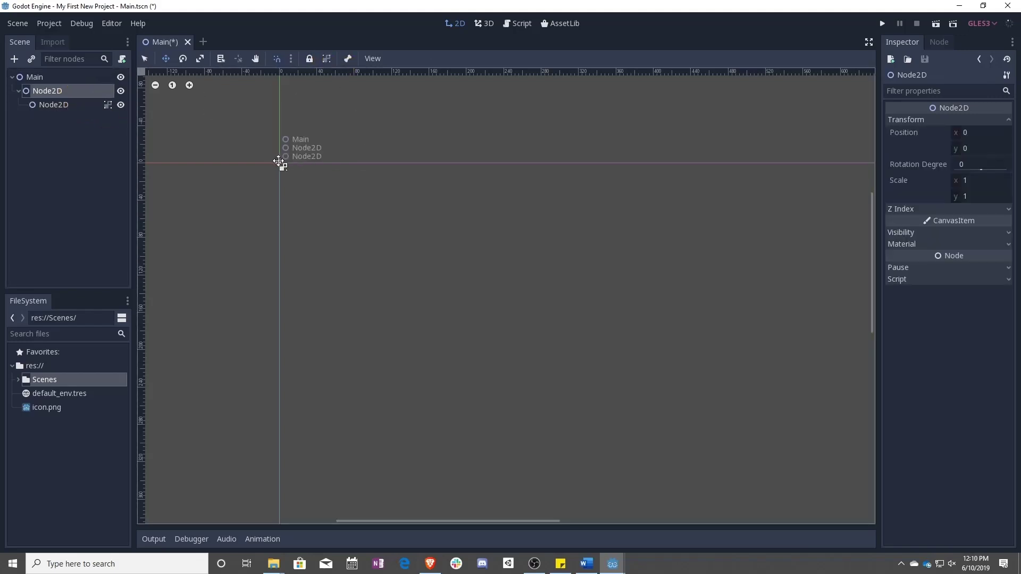
drag(335, 171, 476, 239)
click(75, 104)
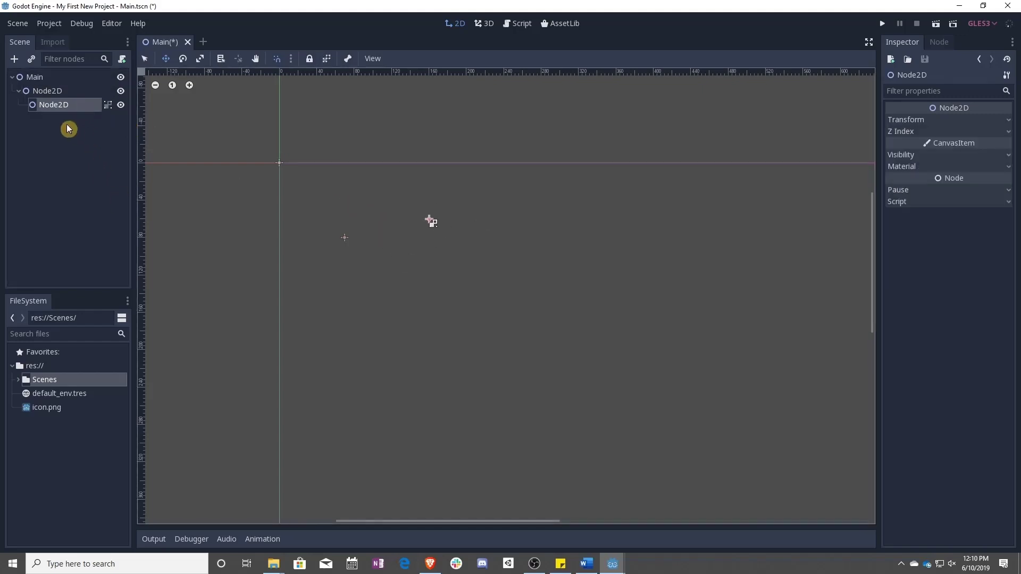
click(68, 90)
click(85, 104)
key(ctrl+z)
click(330, 60)
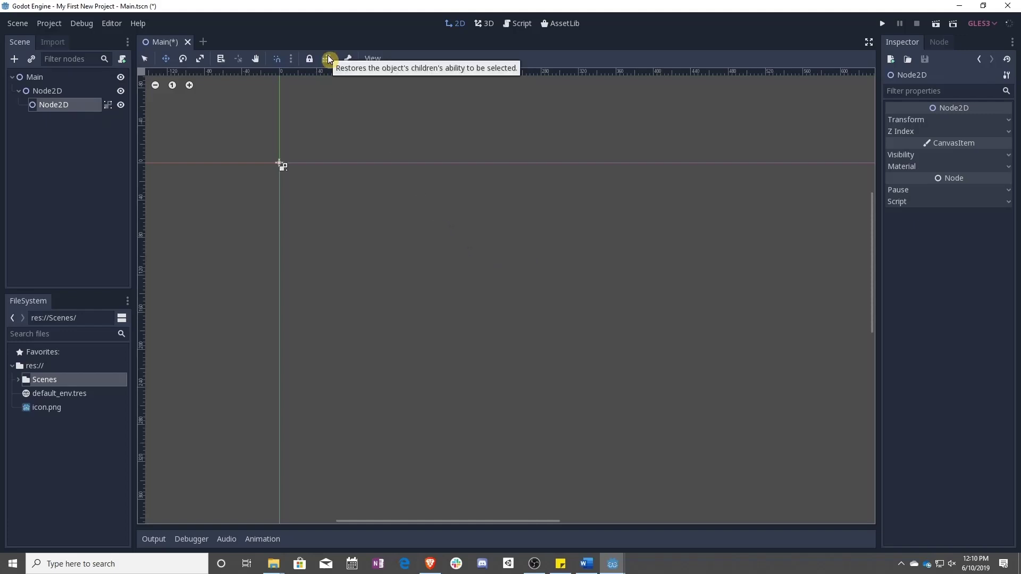
click(330, 59)
click(74, 90)
click(65, 106)
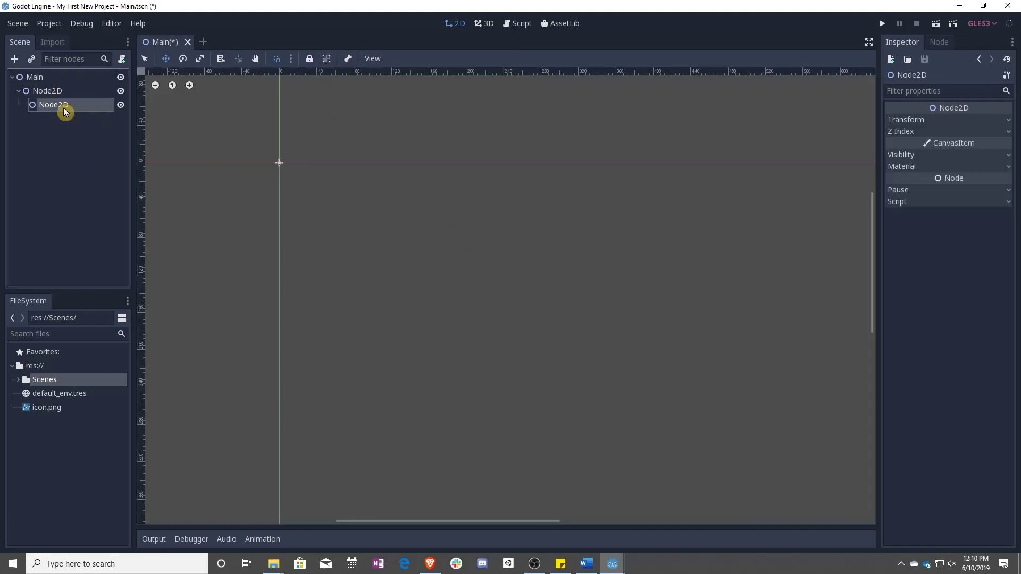
click(78, 186)
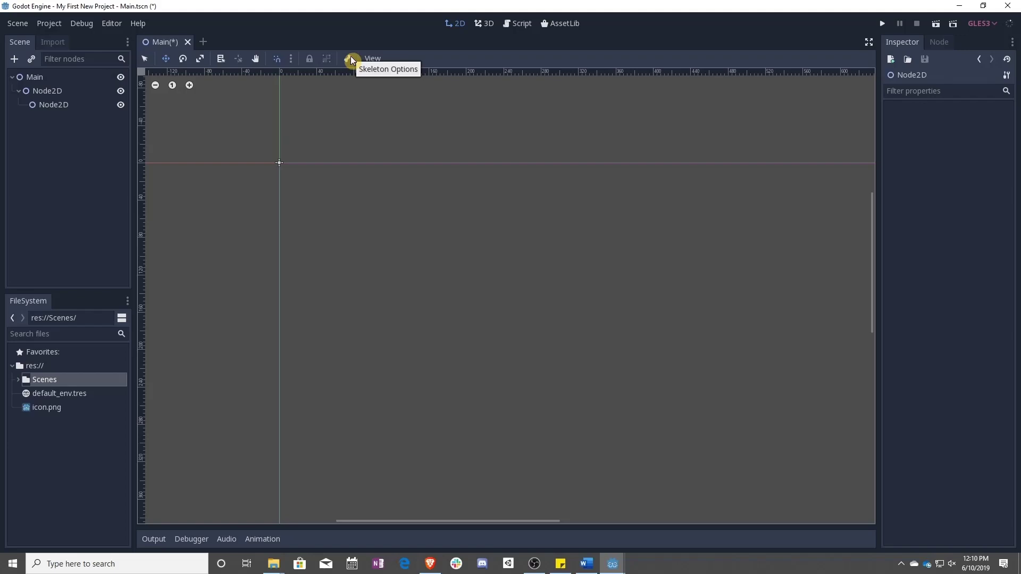
Step: Turn on Show Grid, then drag the parent Node2D away and back to 0, 0
click(373, 59)
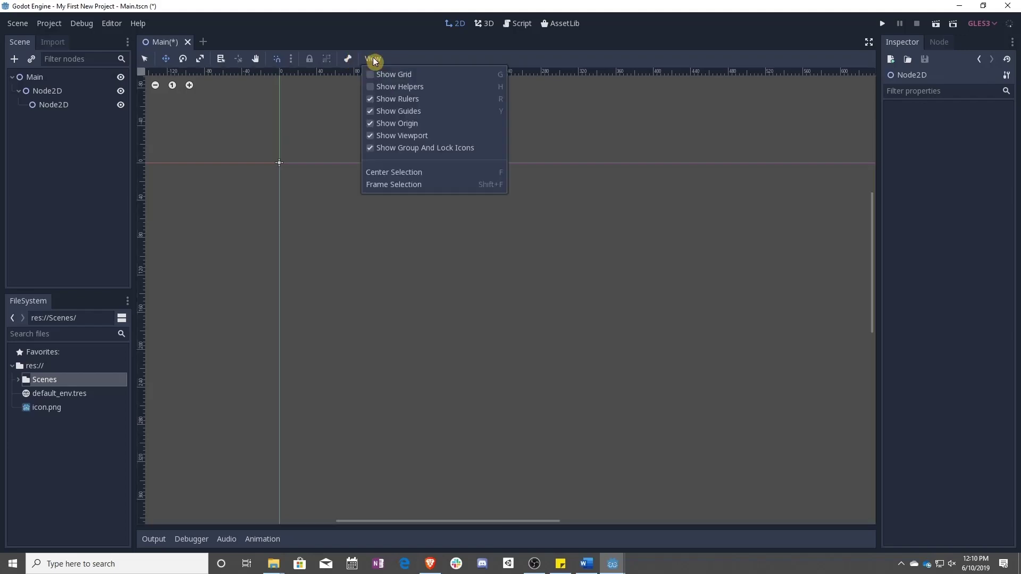
click(398, 75)
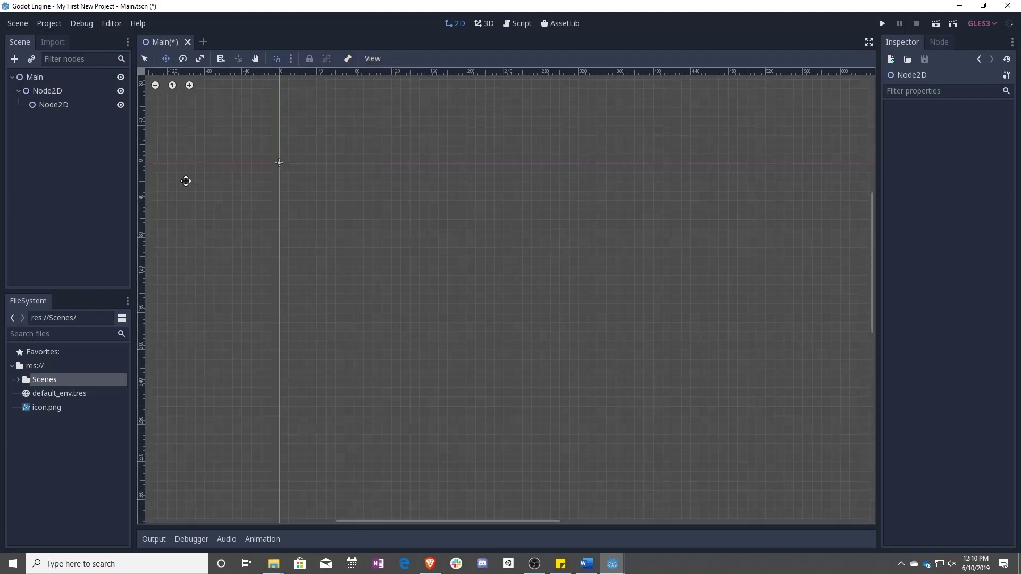
click(76, 90)
drag(300, 174, 442, 263)
click(68, 106)
click(58, 90)
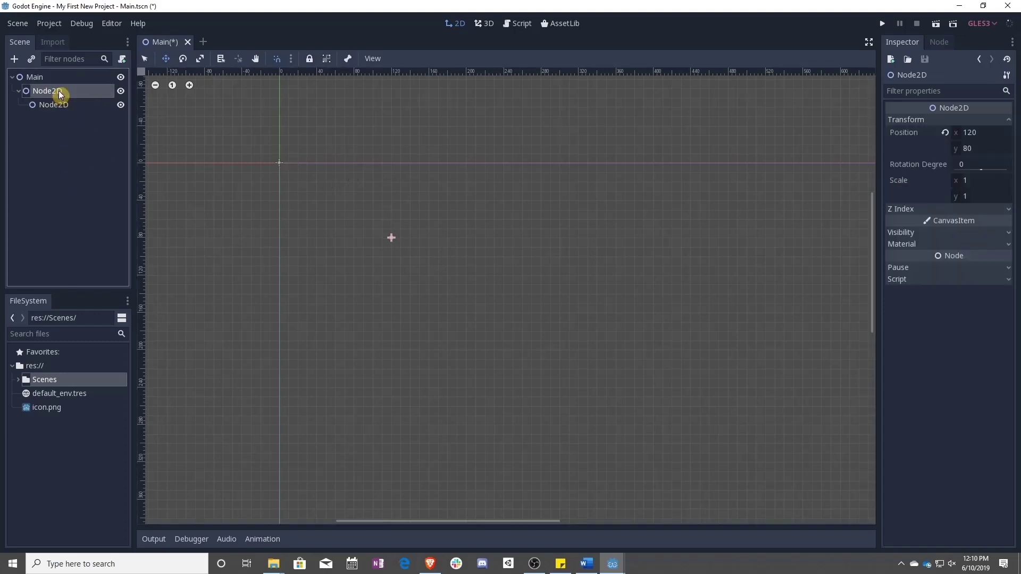
drag(515, 232, 399, 163)
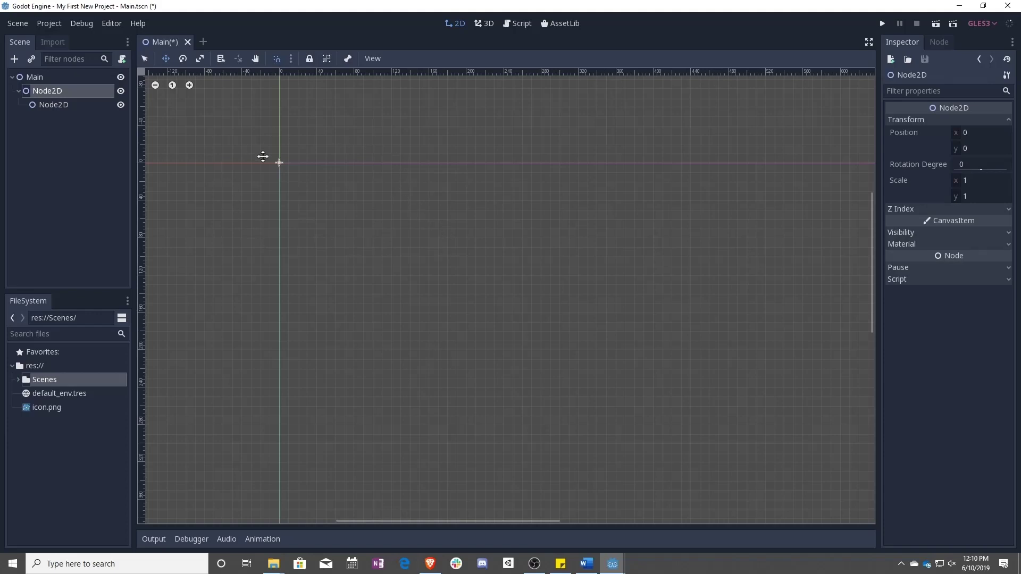
Step: Delete the parent and child Node2D nodes and save the Main scene with Ctrl+S
click(57, 104)
click(65, 91)
right_click(65, 91)
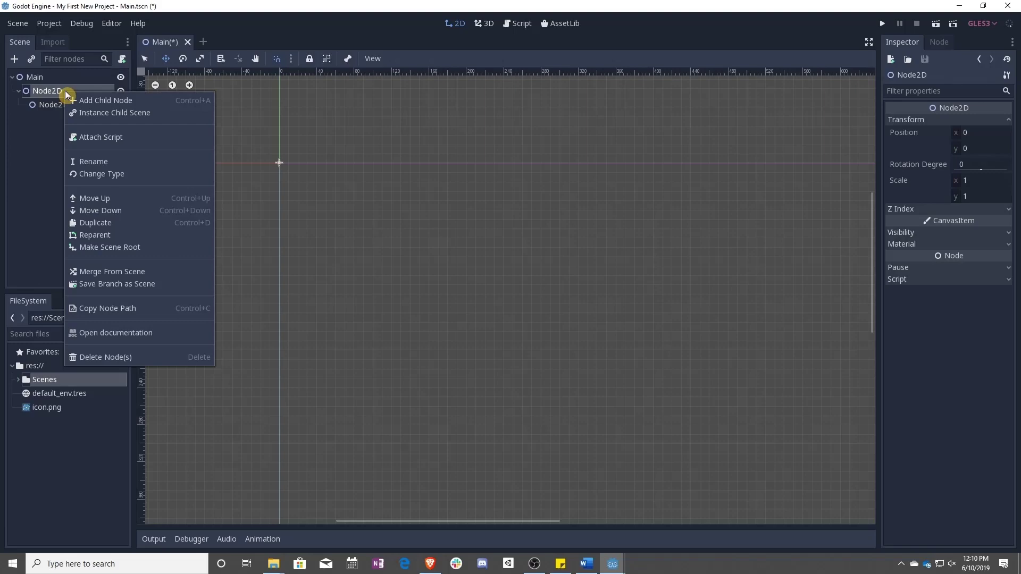
click(132, 356)
click(490, 291)
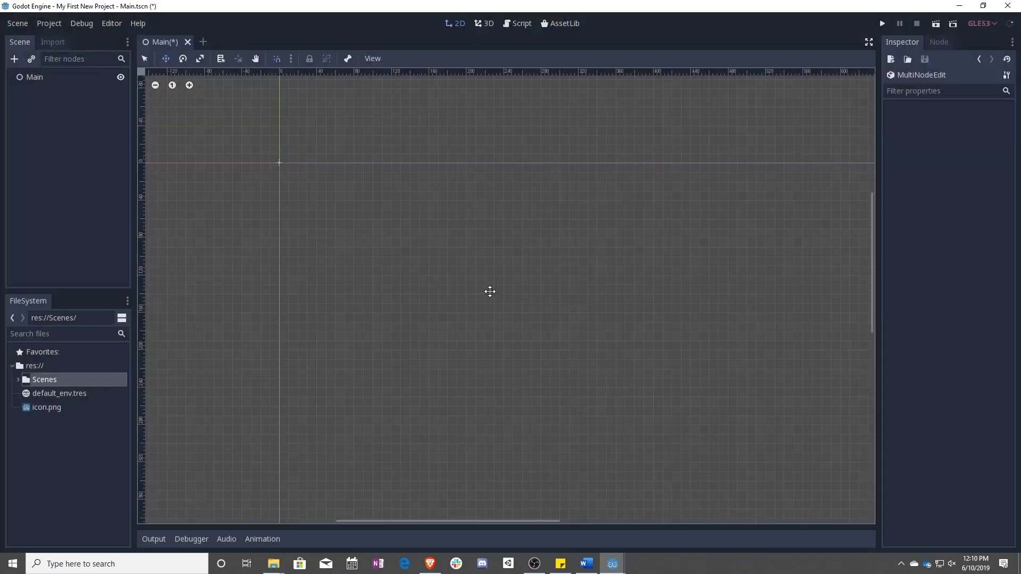
click(63, 78)
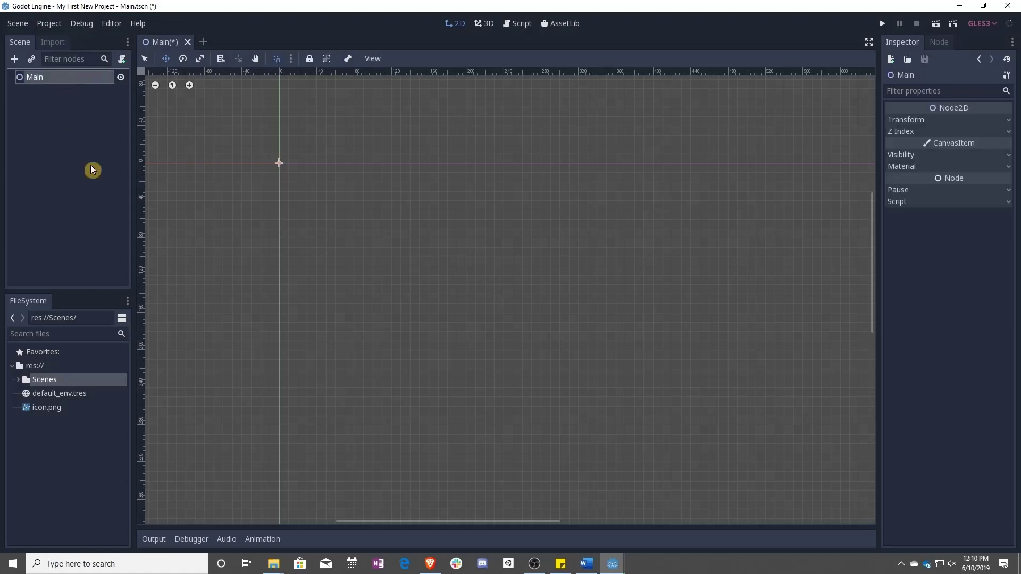
key(ctrl+s)
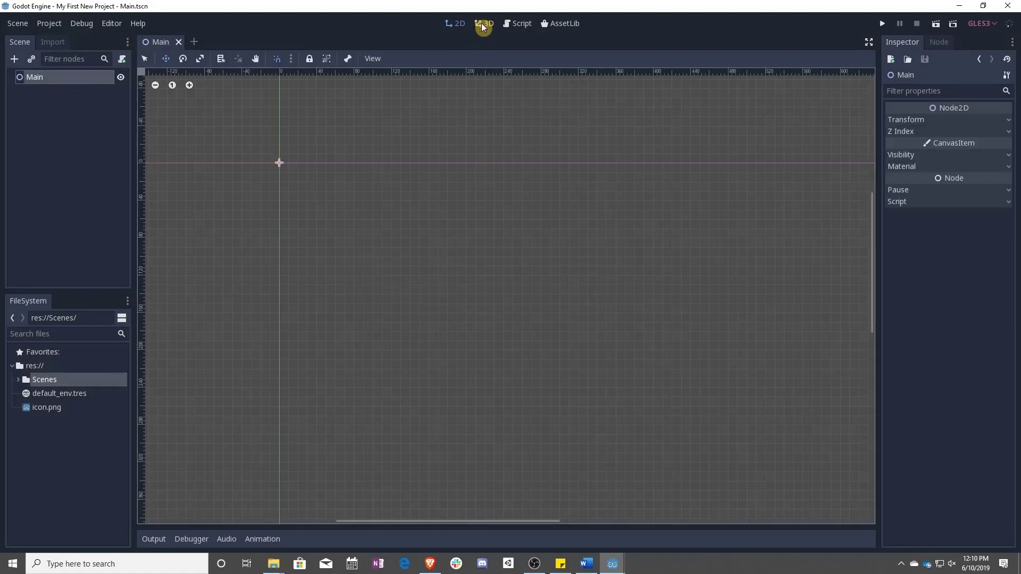
Step: Open three new empty scene tabs, then close them all to return to Main
click(195, 41)
click(236, 43)
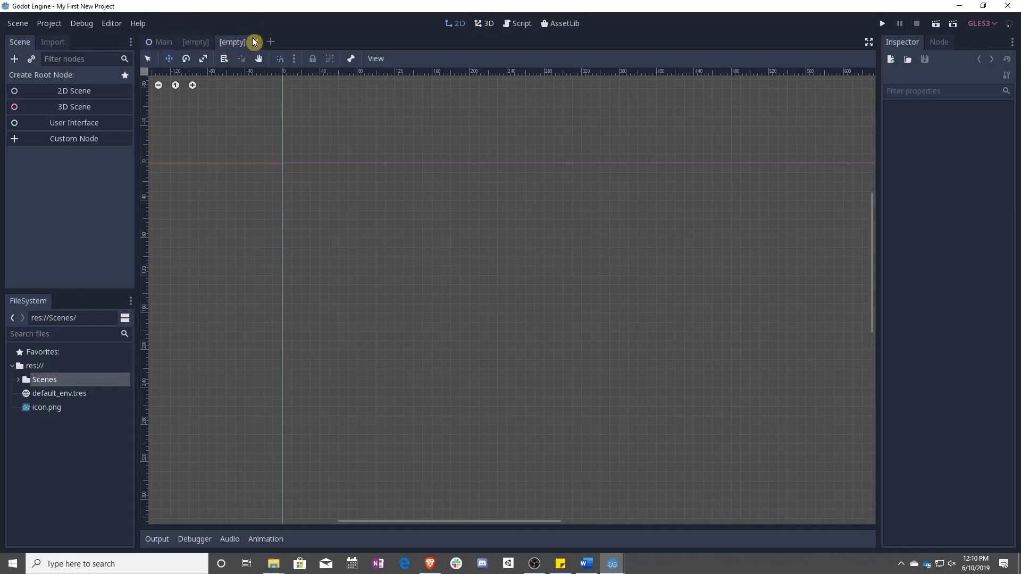
click(271, 41)
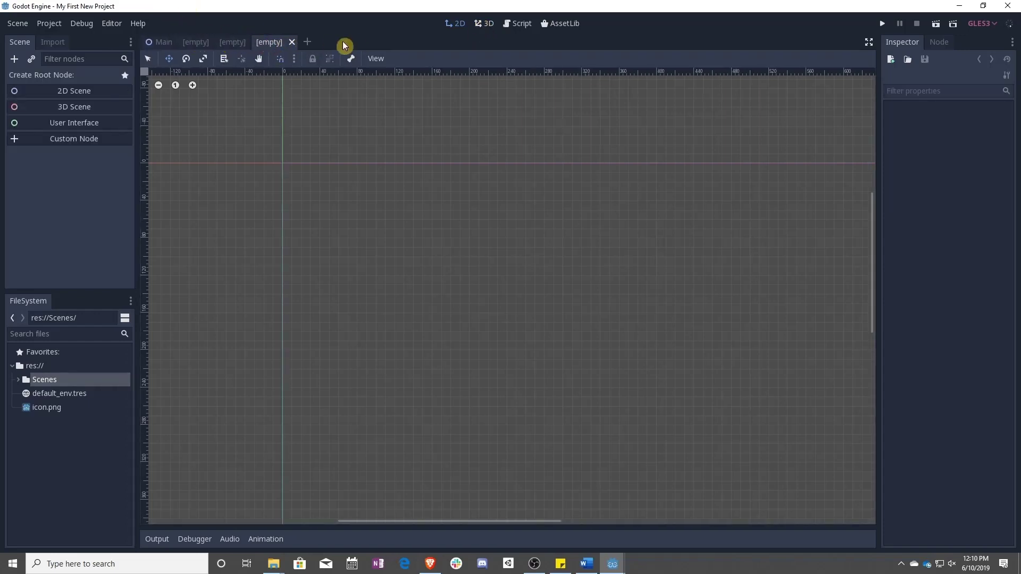
click(292, 42)
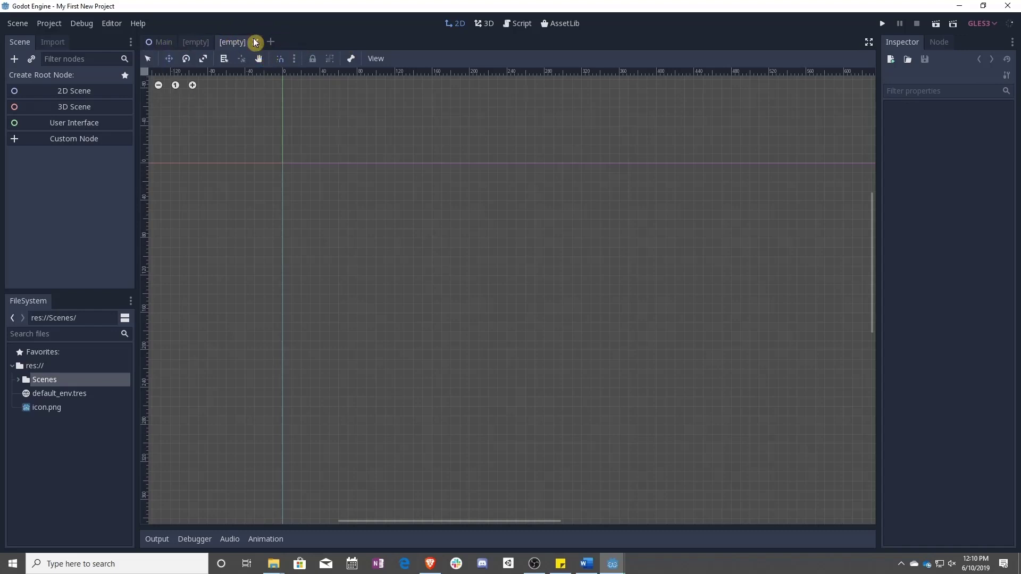
click(255, 43)
click(219, 42)
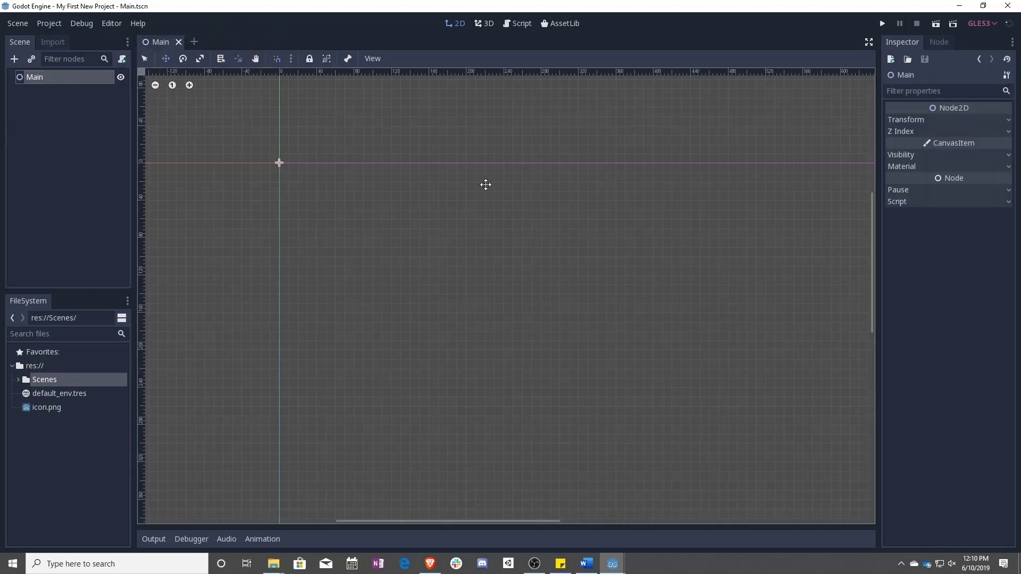
Step: Glance at the 3D view, then switch to the Script workspace and open Online Docs
click(484, 24)
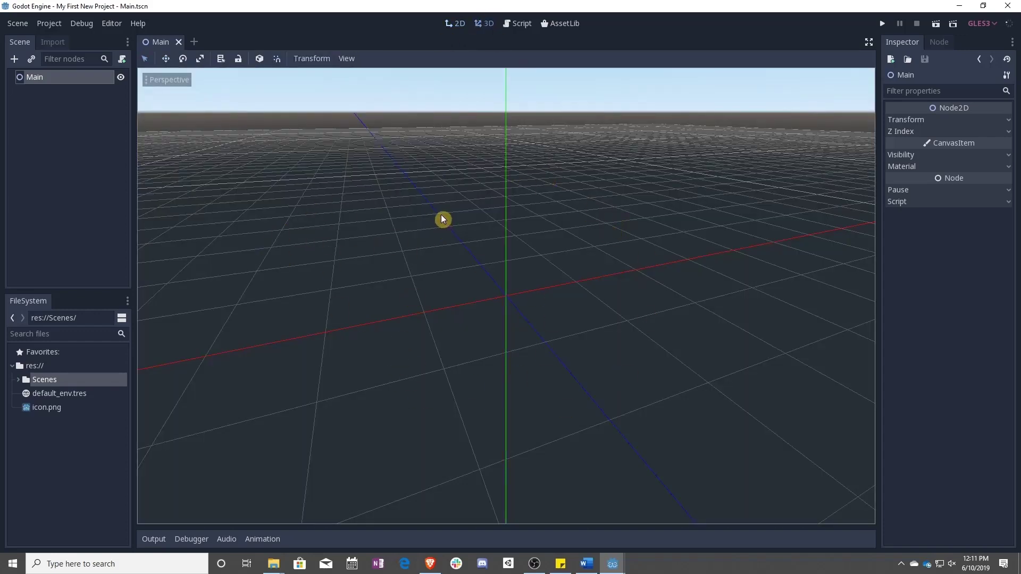
click(522, 24)
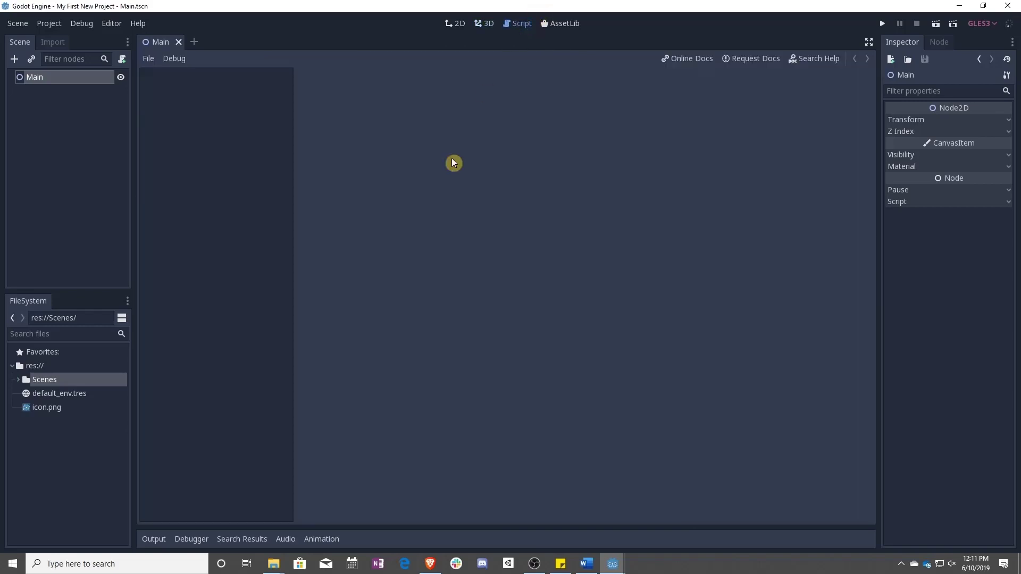
click(215, 175)
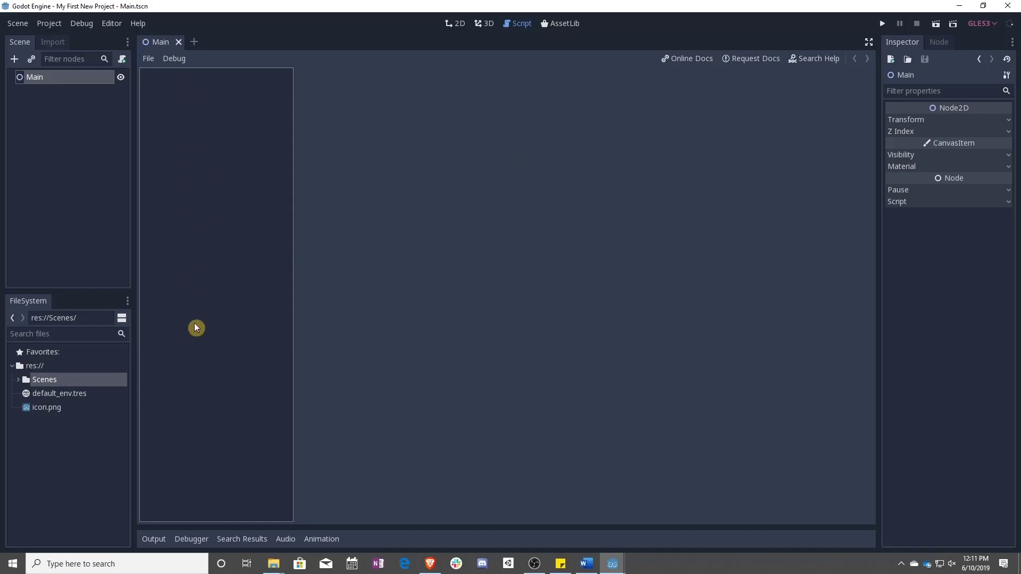
click(689, 59)
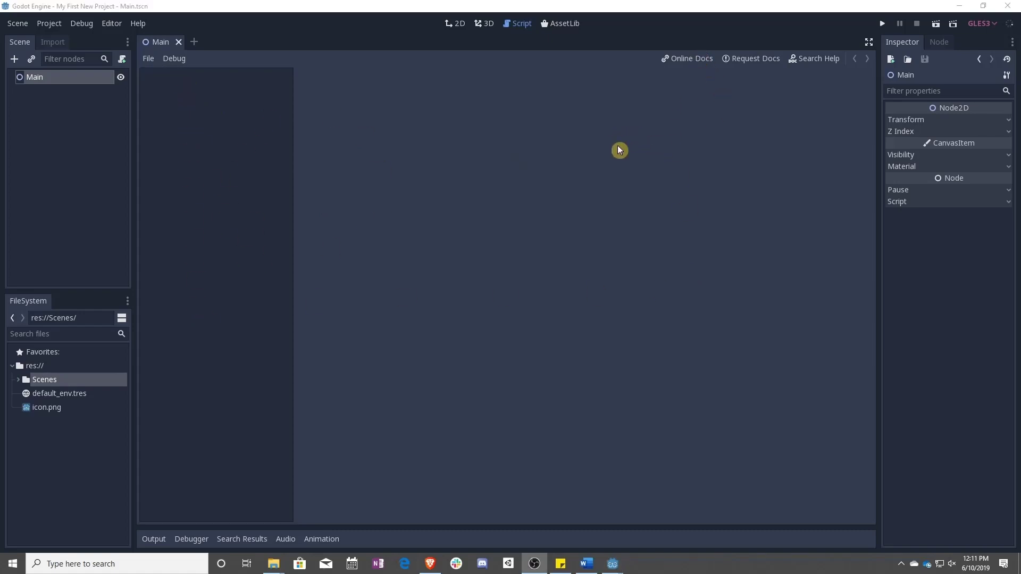
click(815, 58)
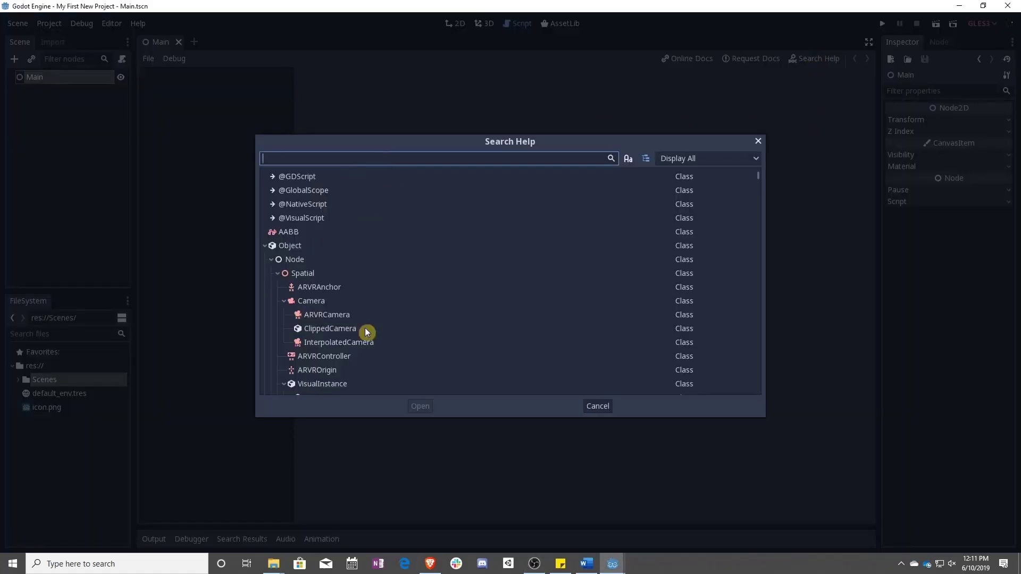
text(node2d)
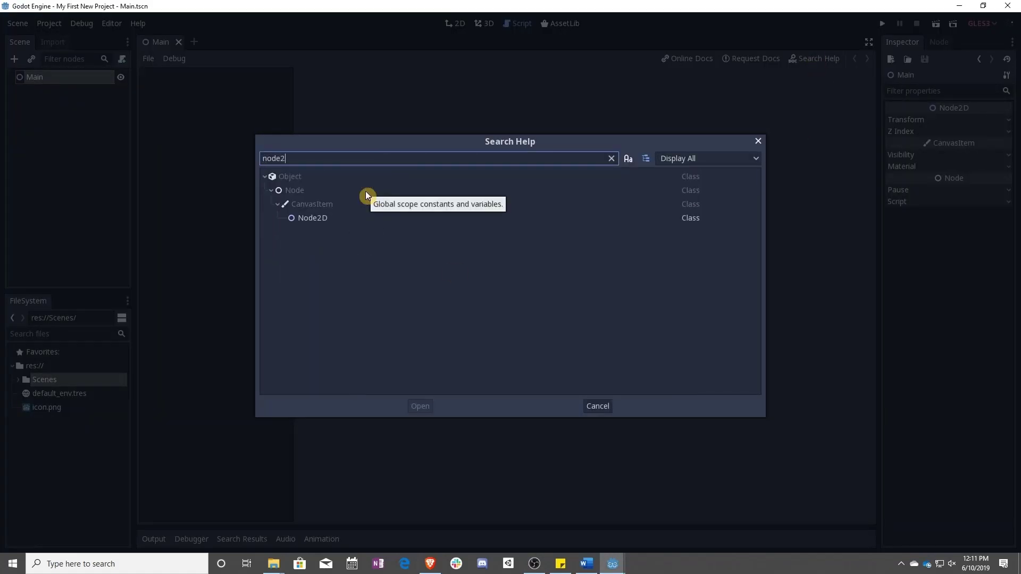
double_click(333, 218)
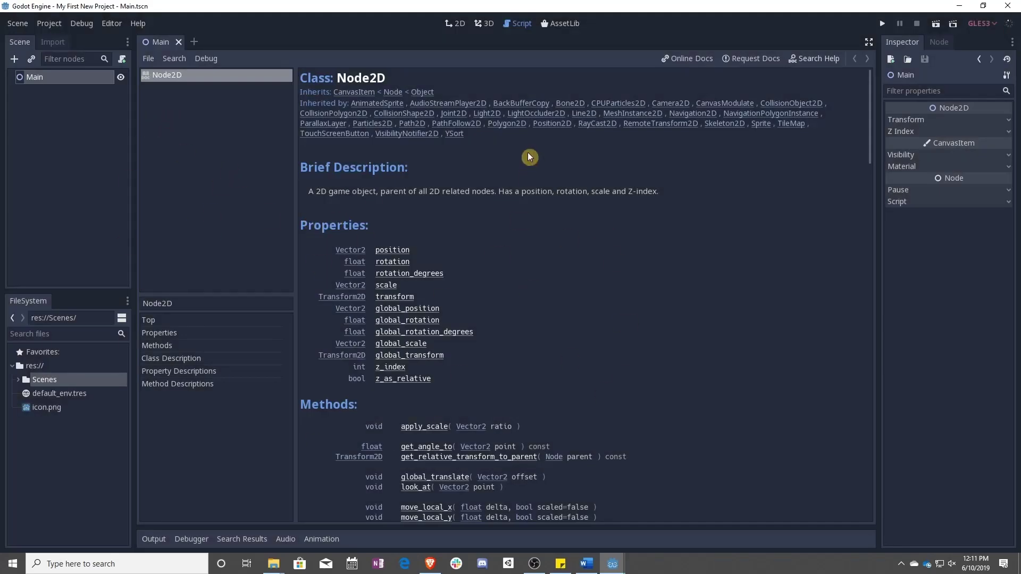
click(177, 333)
click(174, 344)
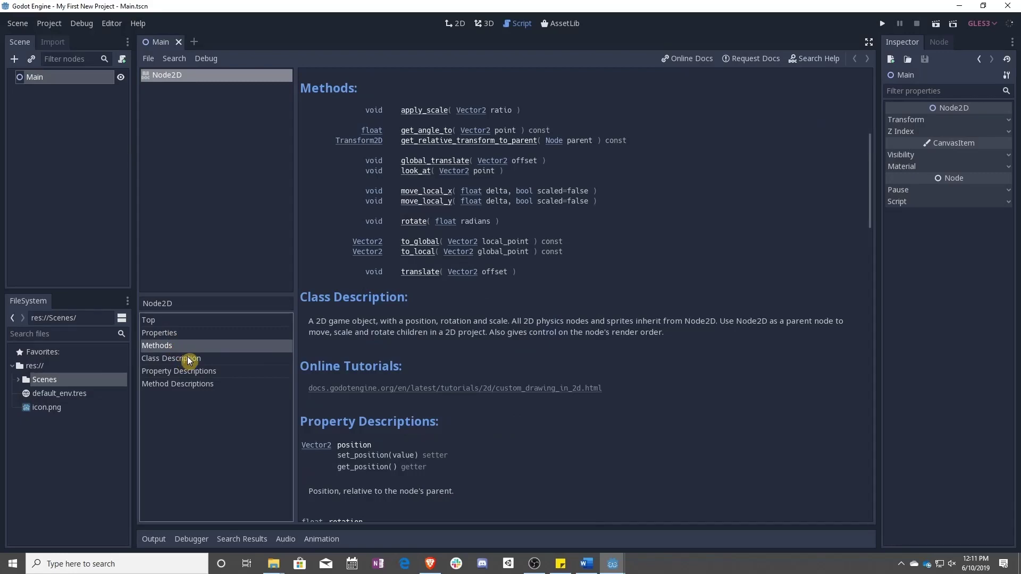
click(183, 358)
click(186, 371)
click(187, 381)
click(192, 320)
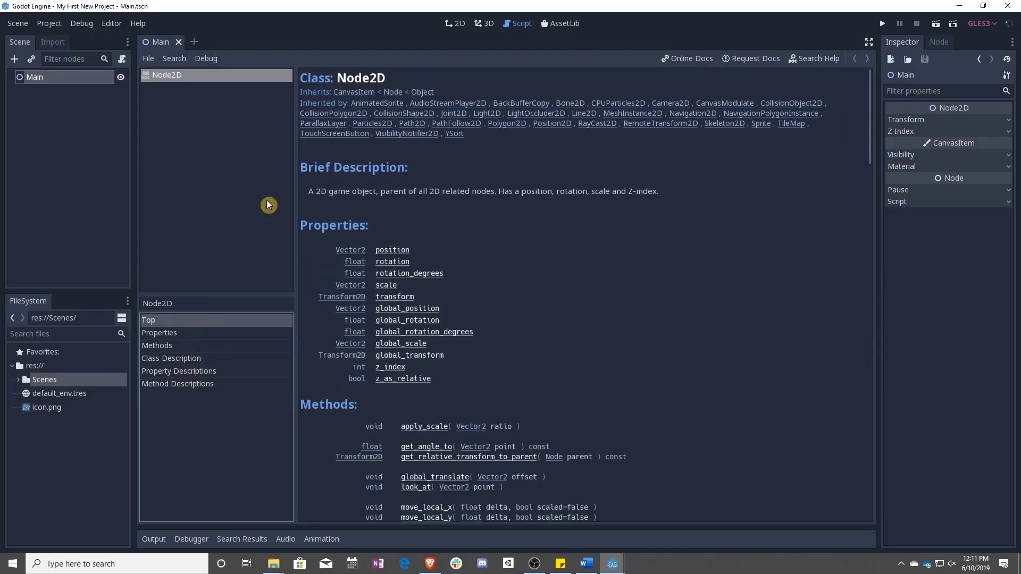
right_click(212, 74)
click(238, 80)
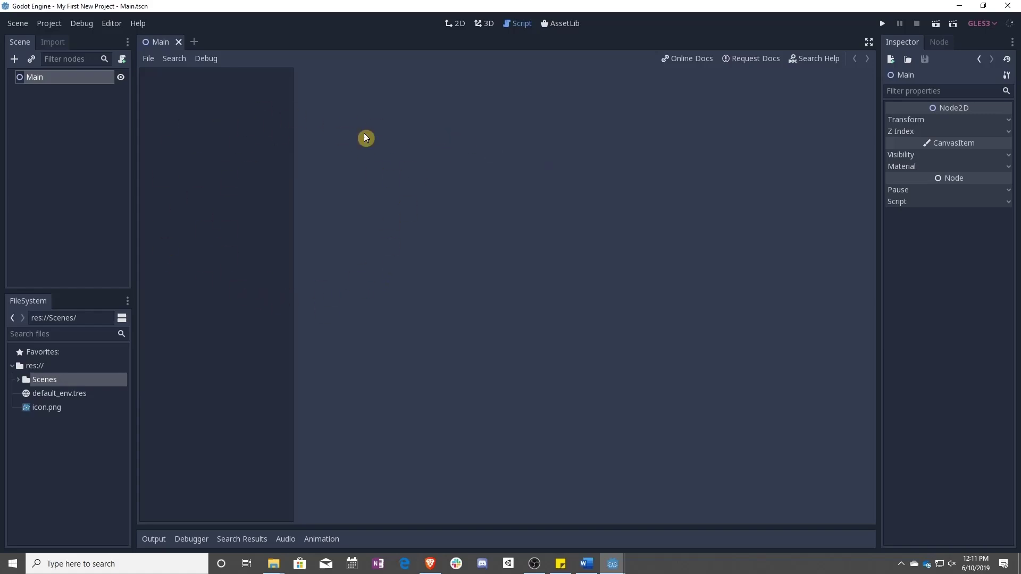
Step: Toggle between 2D and Script, settling in 2D and panning and zooming the grid canvas
click(456, 25)
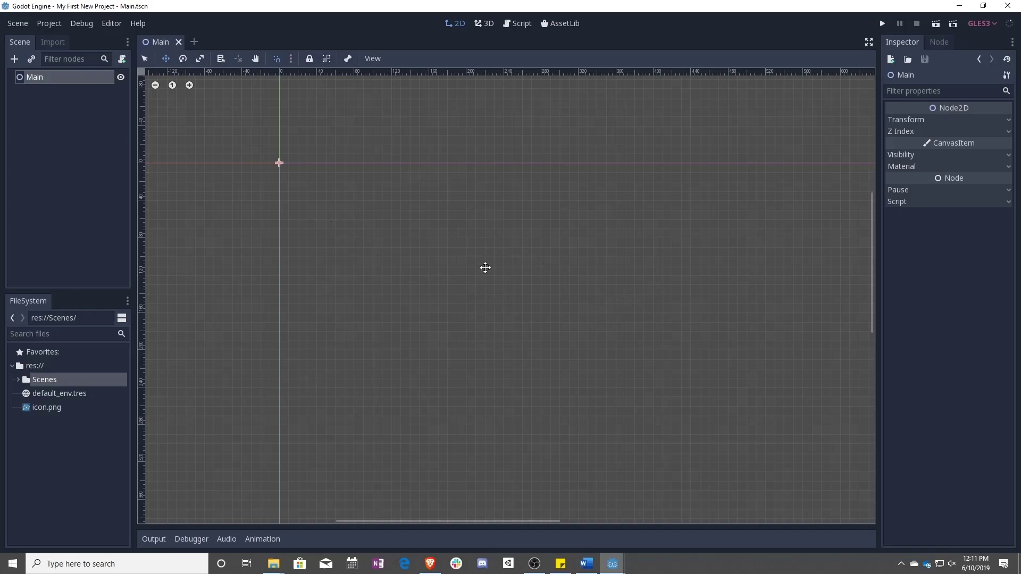
click(518, 24)
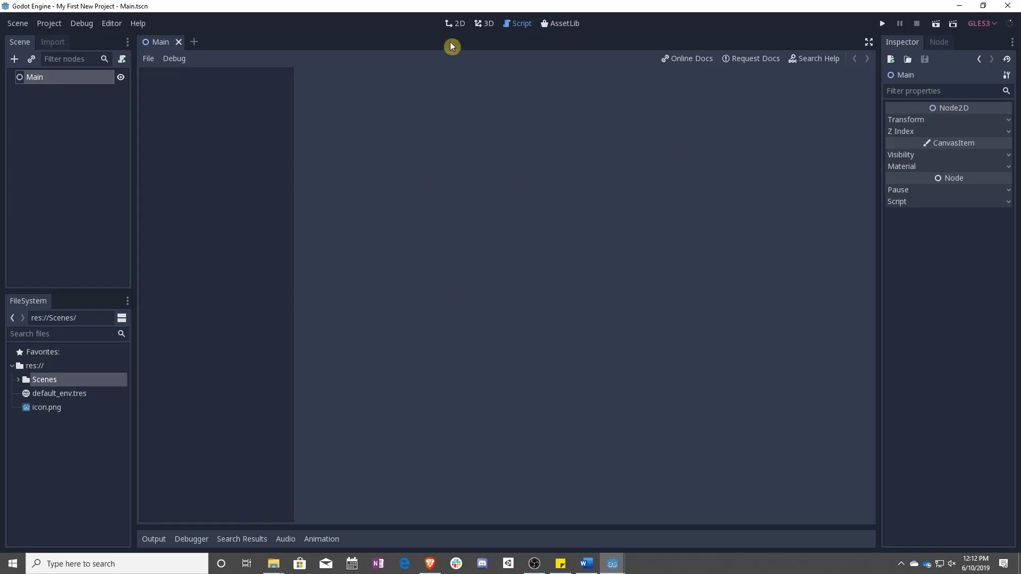
click(457, 24)
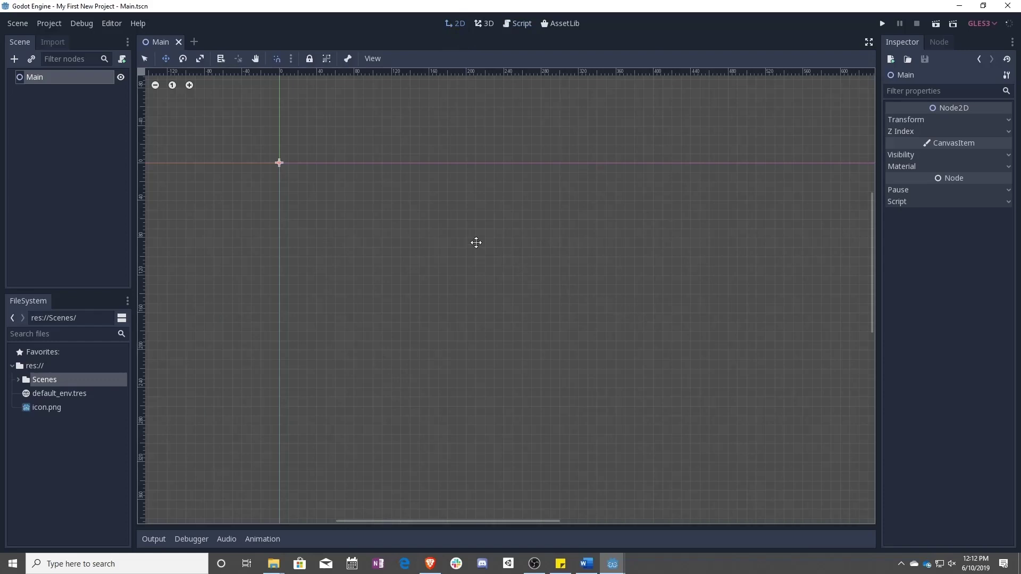
middle_drag(476, 243, 379, 187)
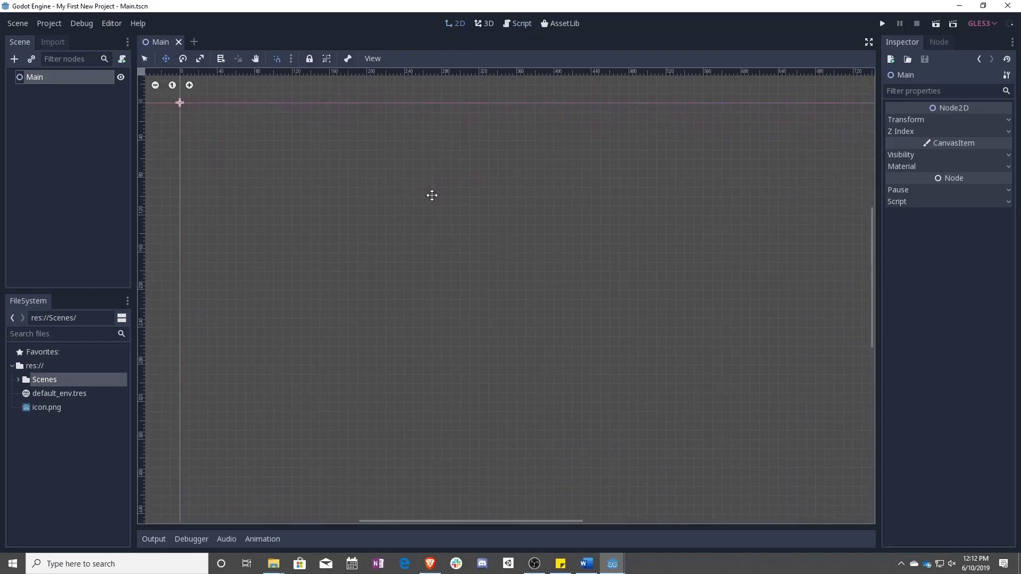
scroll(432, 195, down, 5)
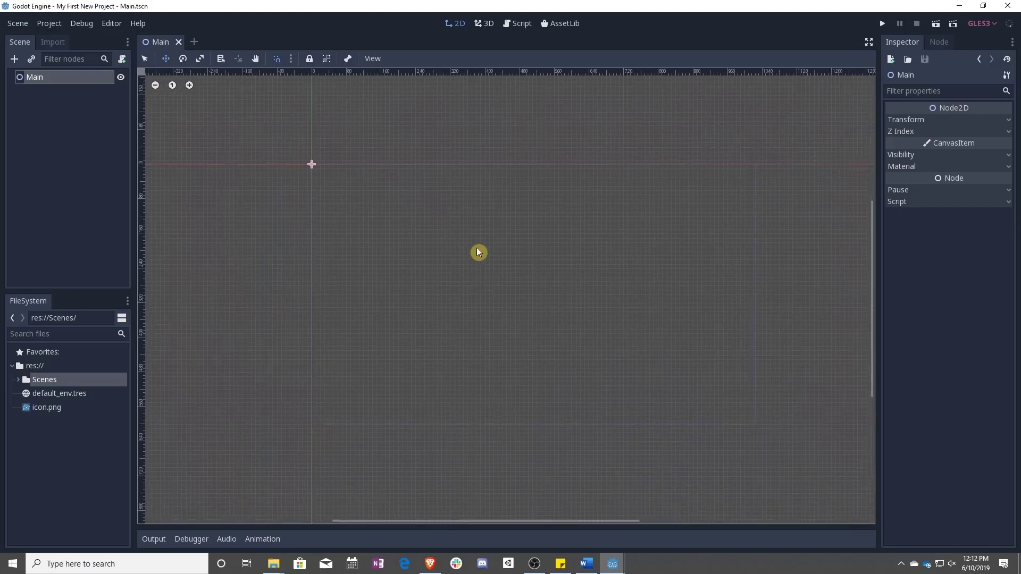
scroll(478, 252, up, 2)
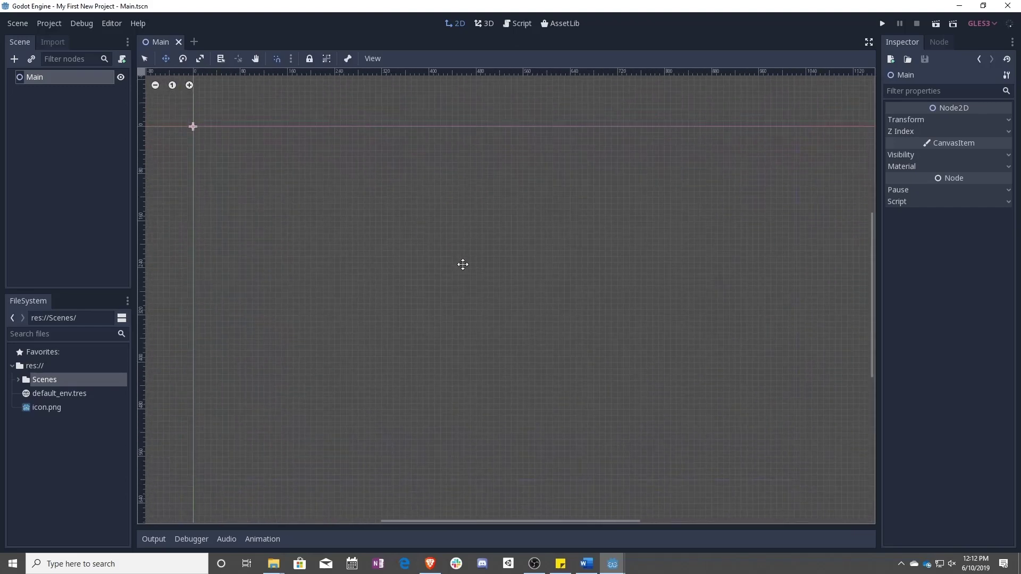
middle_drag(457, 258, 458, 245)
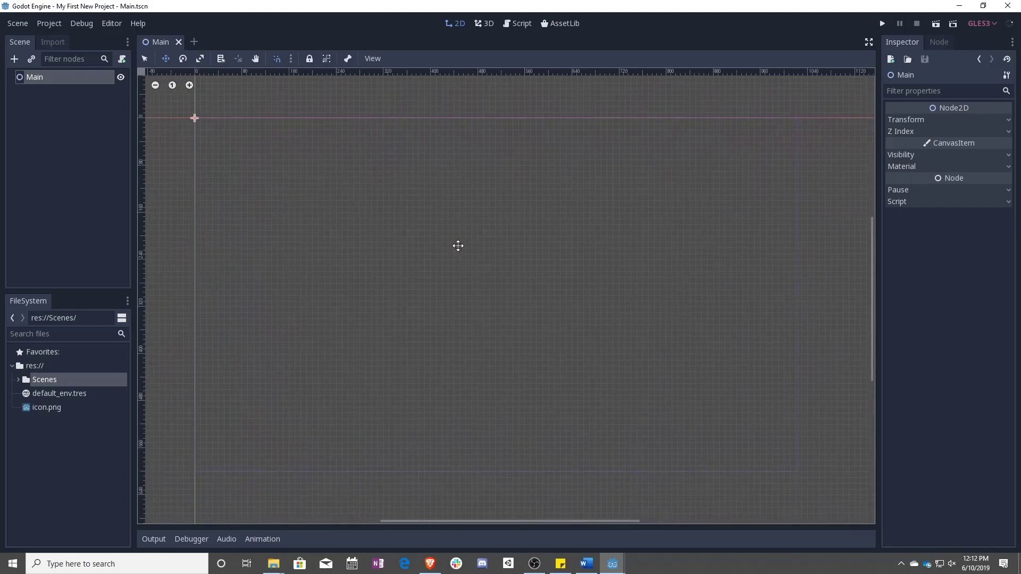